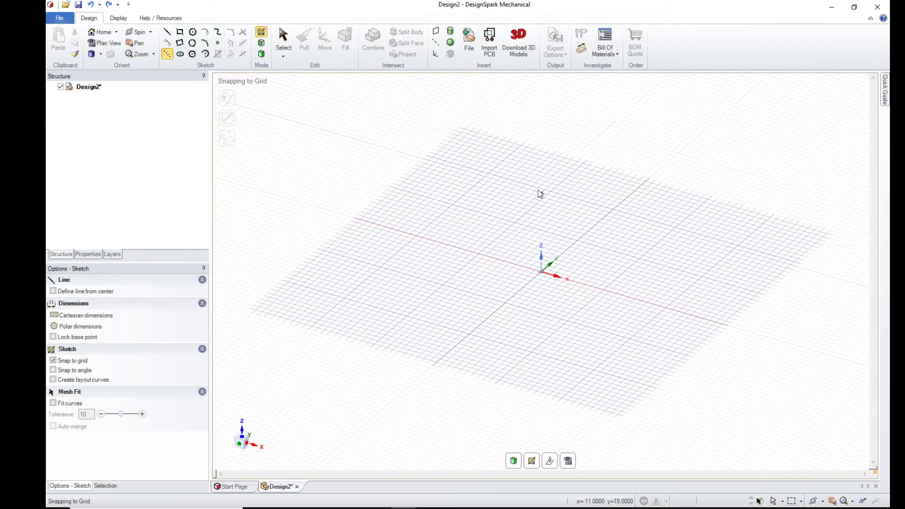
In plan view, draw a diagonal construction line about 104.957 mm long at 31°, top-left to bottom-right
{"action": "key", "text": "v"}
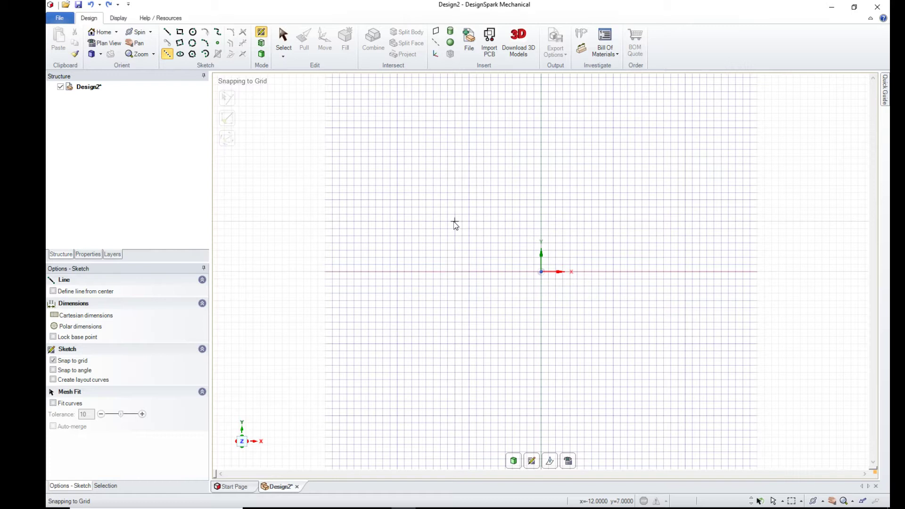
{"action": "left_click", "coordinate": [170, 58]}
{"action": "left_click", "coordinate": [219, 81]}
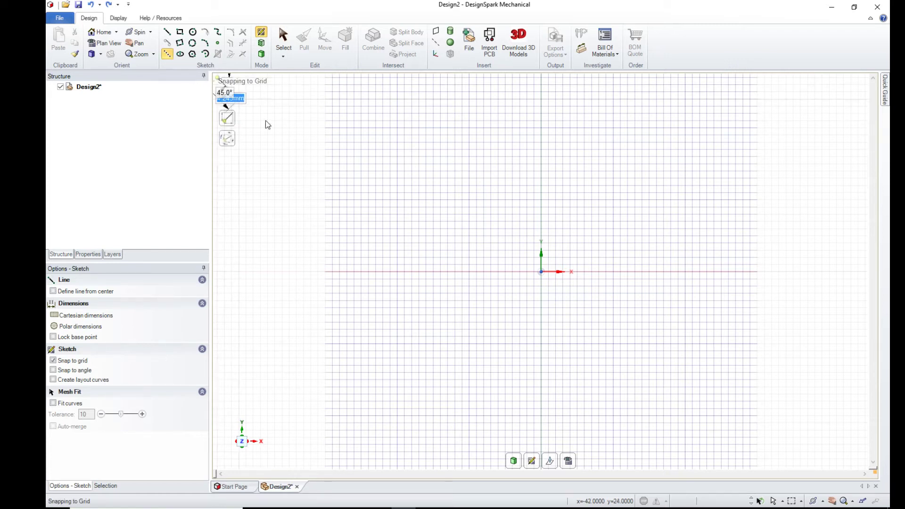
{"action": "left_click", "coordinate": [864, 465]}
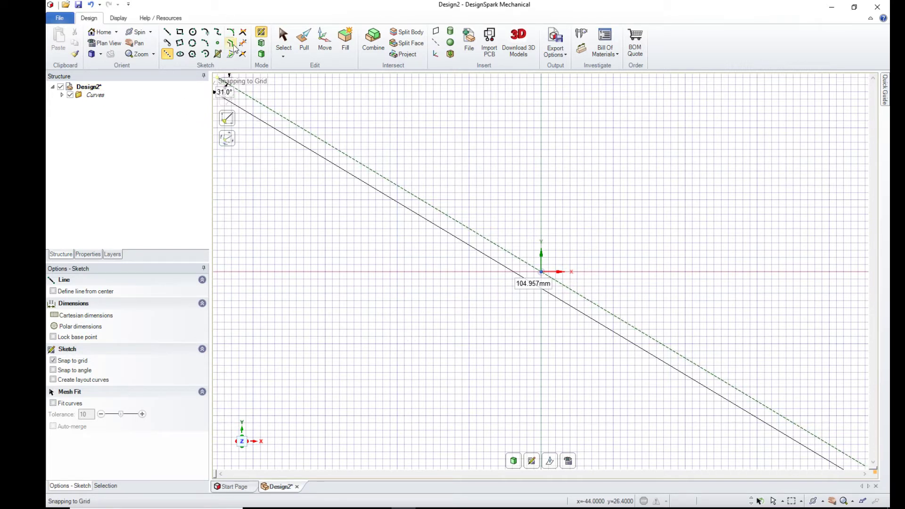
Draw a 7.25 mm-radius arc left of the origin with its vertical chord starting on the red axis
{"action": "left_click", "coordinate": [206, 43]}
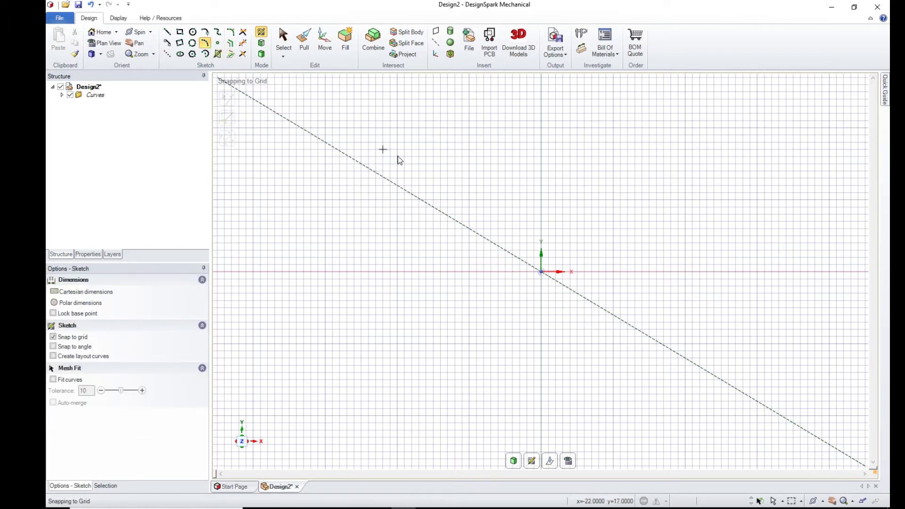
{"action": "left_click", "coordinate": [347, 271]}
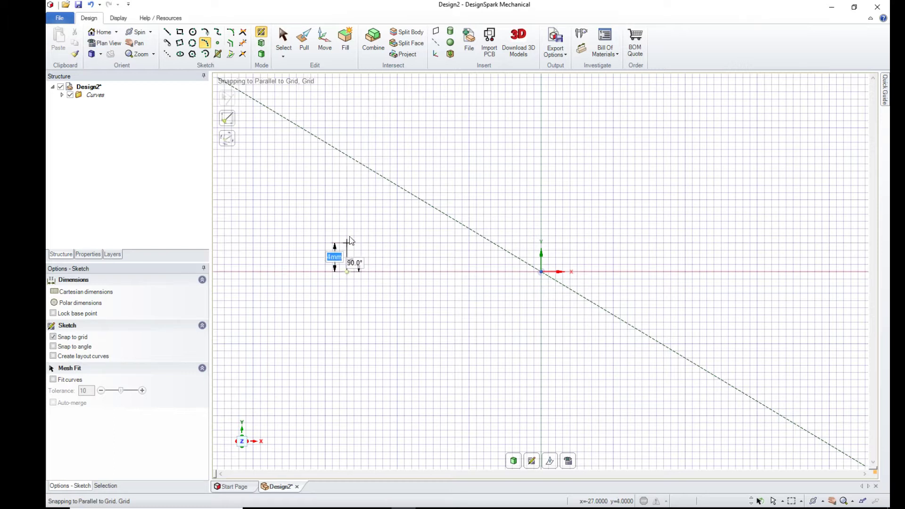
{"action": "left_click", "coordinate": [348, 201]}
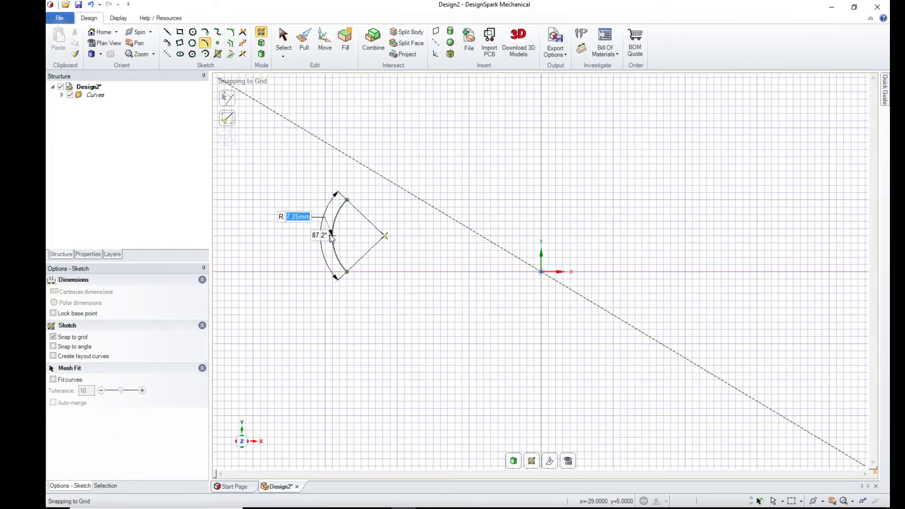
{"action": "left_click", "coordinate": [331, 237]}
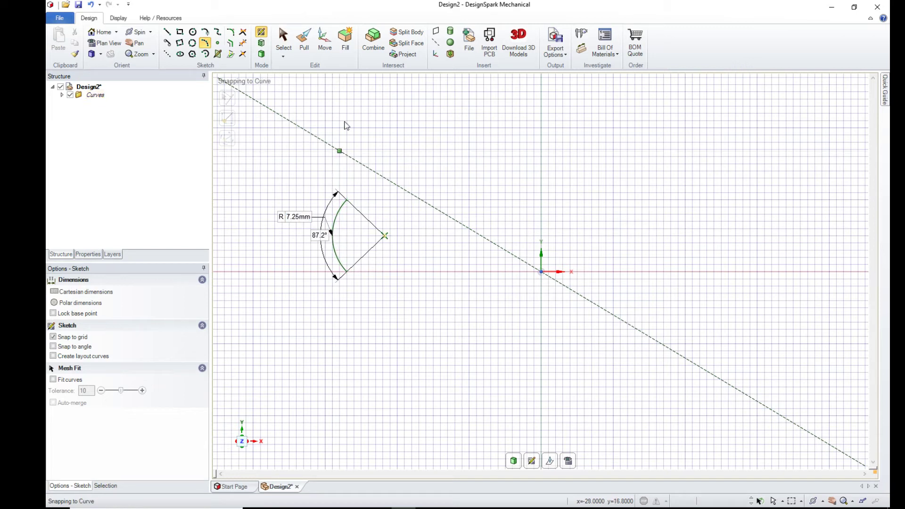
Close the arc with a short top edge, a vertical right side and a 4 mm bottom edge
{"action": "left_click", "coordinate": [168, 34]}
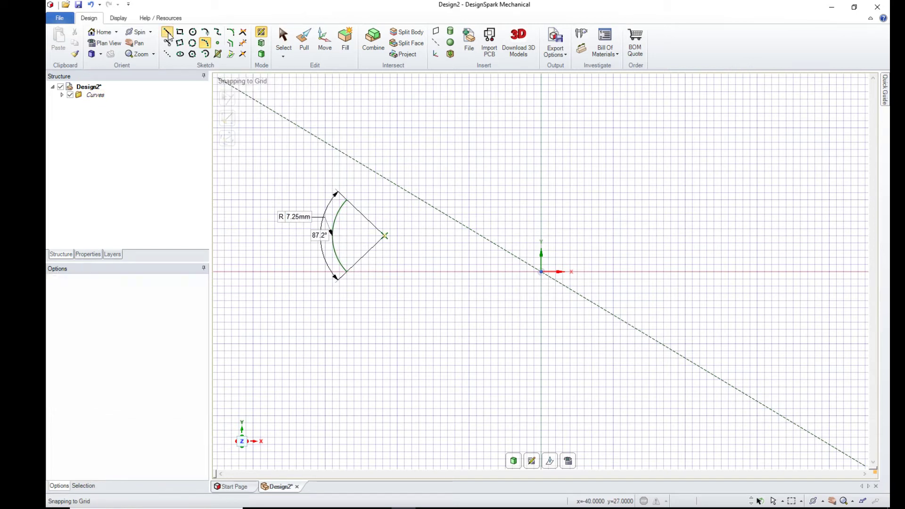
{"action": "left_click", "coordinate": [347, 200]}
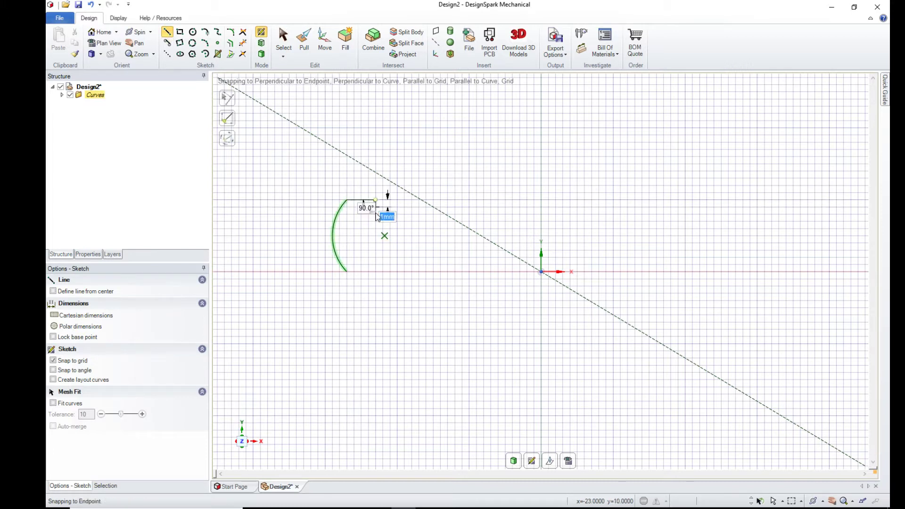
{"action": "left_click", "coordinate": [375, 200]}
{"action": "left_click", "coordinate": [375, 271]}
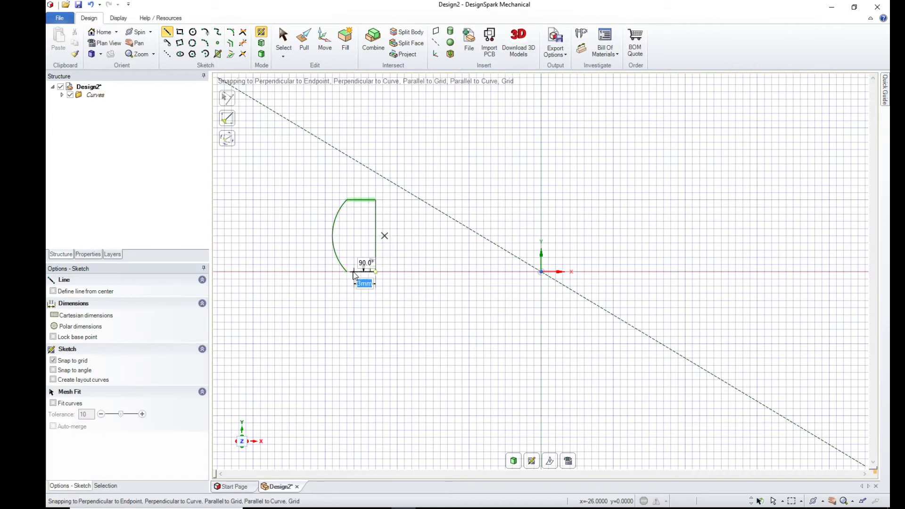
{"action": "type", "text": "4"}
{"action": "key", "text": "Return"}
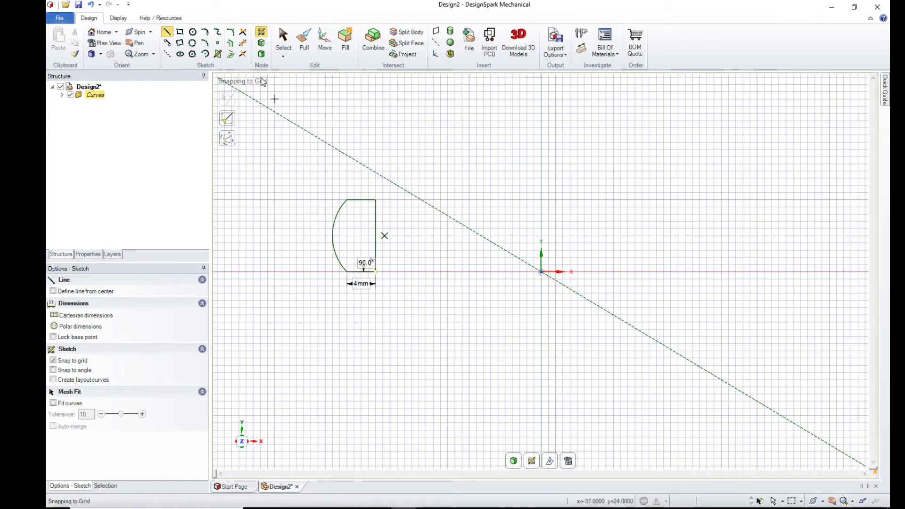
Fillet the profile's top-right and bottom-right corners with 2 mm rounds
{"action": "left_click", "coordinate": [230, 31]}
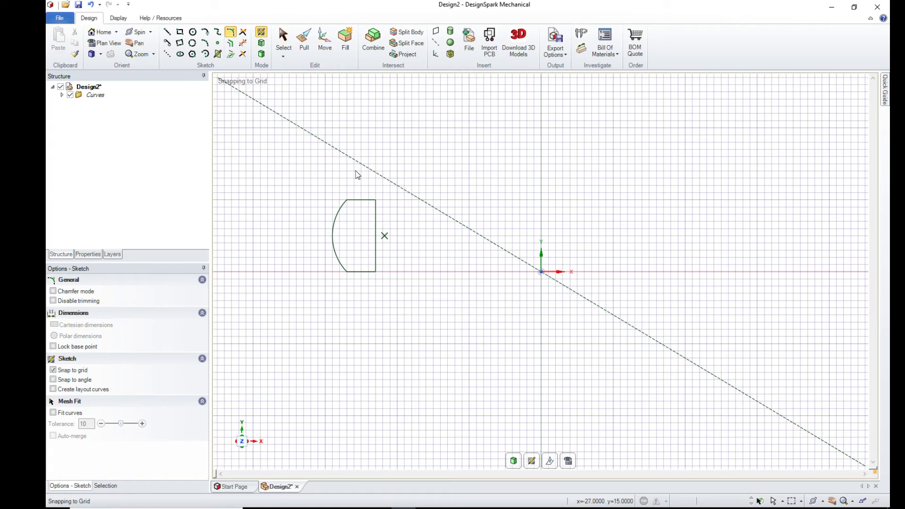
{"action": "left_click", "coordinate": [370, 202]}
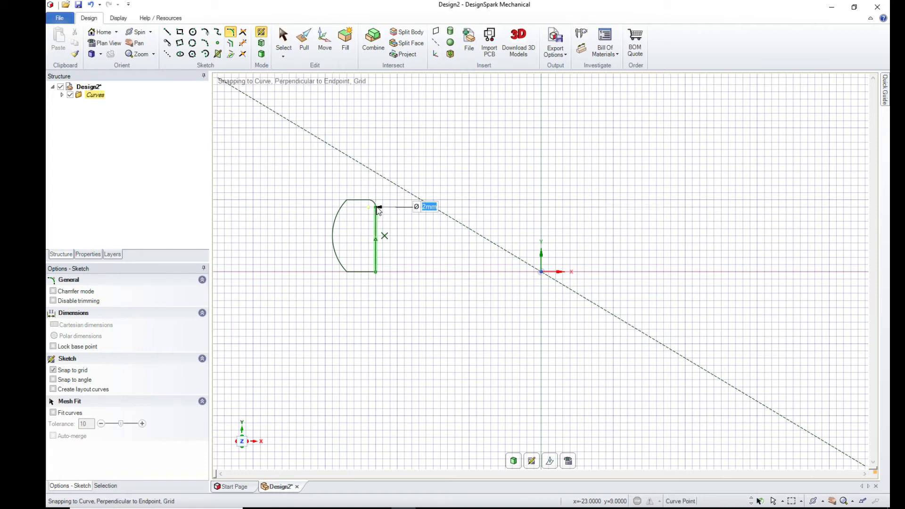
{"action": "left_click", "coordinate": [376, 267]}
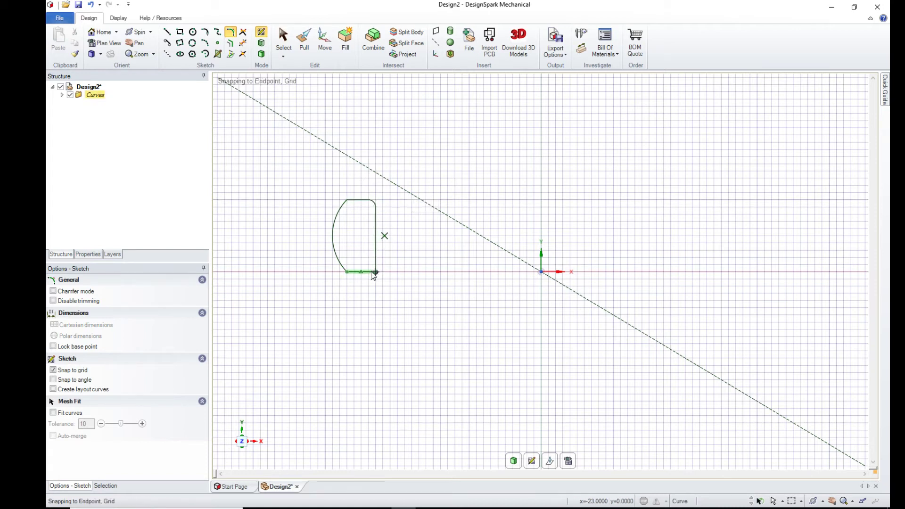
{"action": "left_click", "coordinate": [370, 273]}
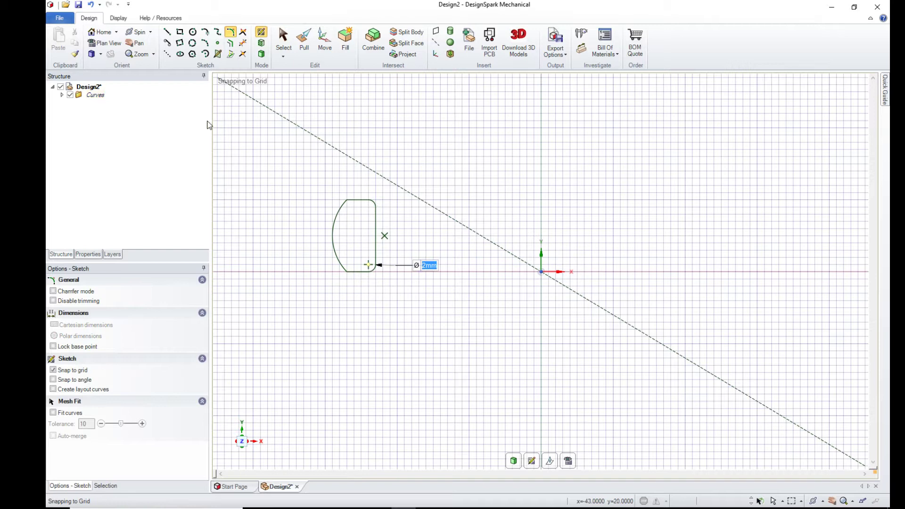
{"action": "left_click", "coordinate": [167, 54]}
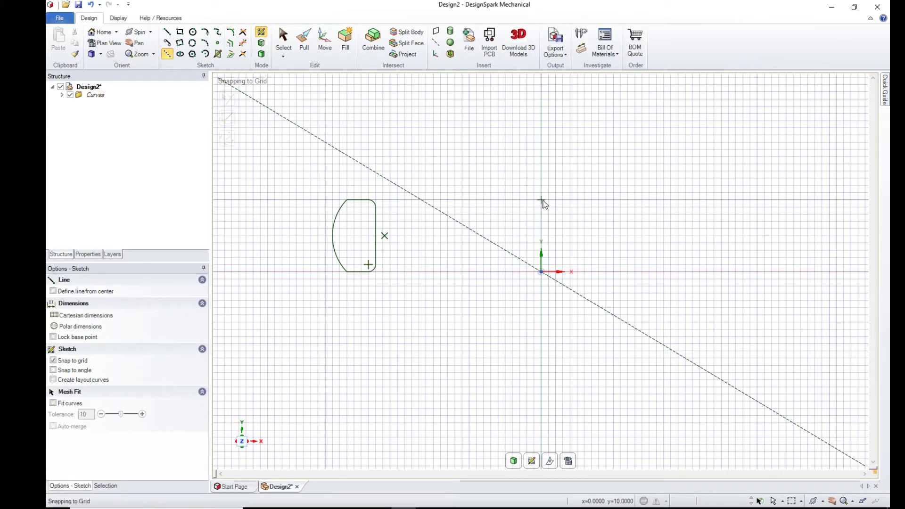
Draw a 10 mm vertical construction axis up from the origin, then leave sketching so the profile becomes a surface
{"action": "left_click", "coordinate": [541, 272]}
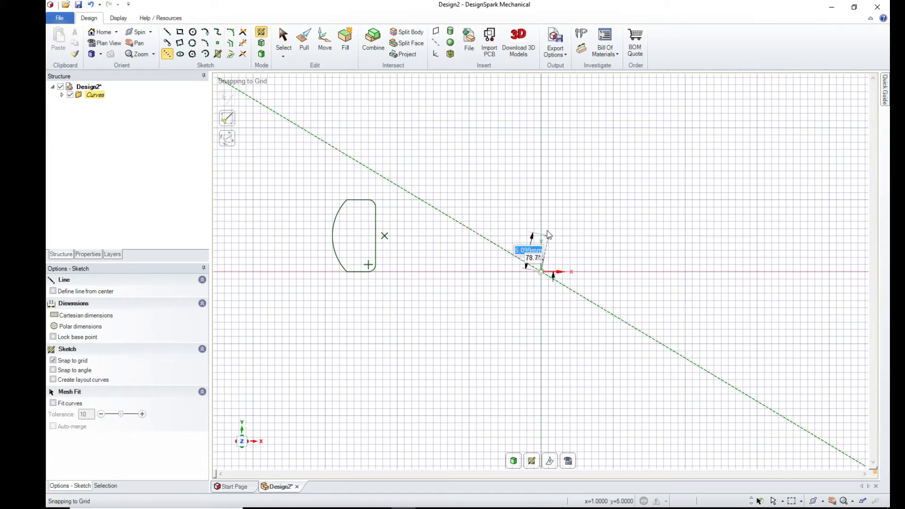
{"action": "left_click", "coordinate": [541, 203]}
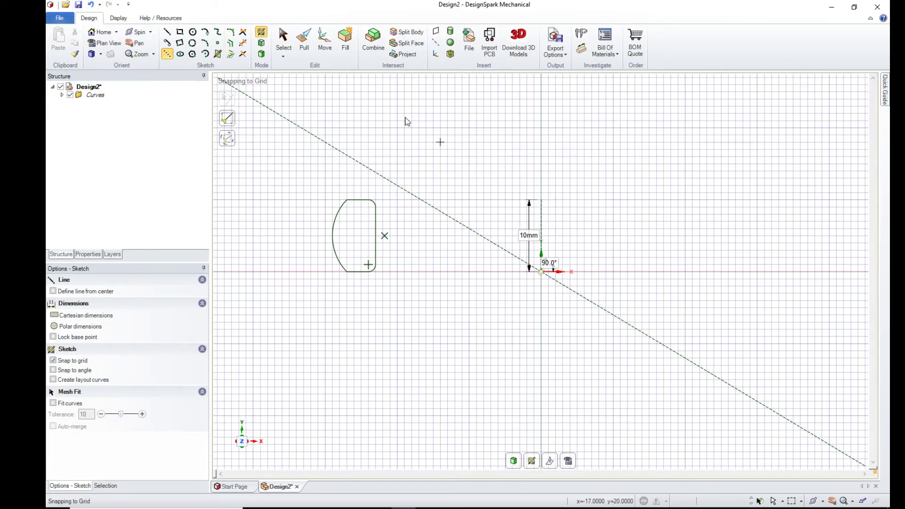
{"action": "left_click", "coordinate": [304, 43]}
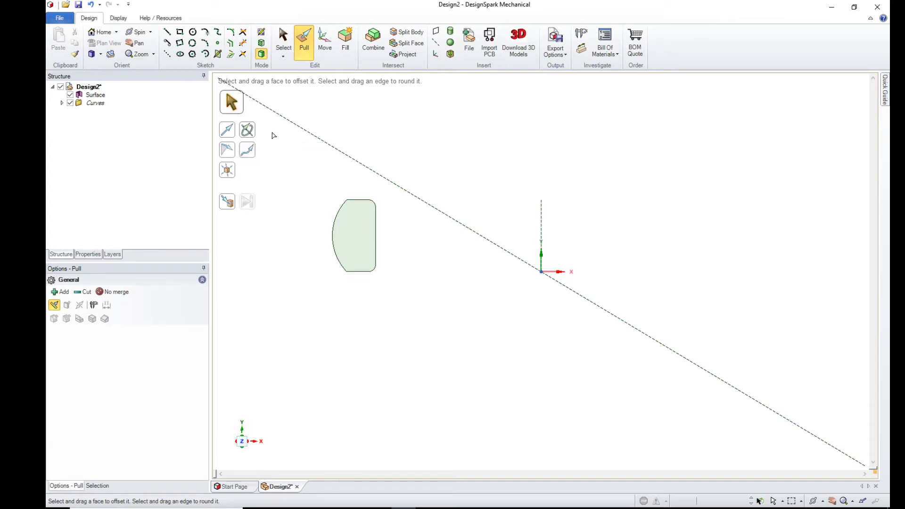
Set up a Revolve with the vertical 10 mm construction line as axis and the D-shaped face as profile
{"action": "left_click", "coordinate": [248, 133]}
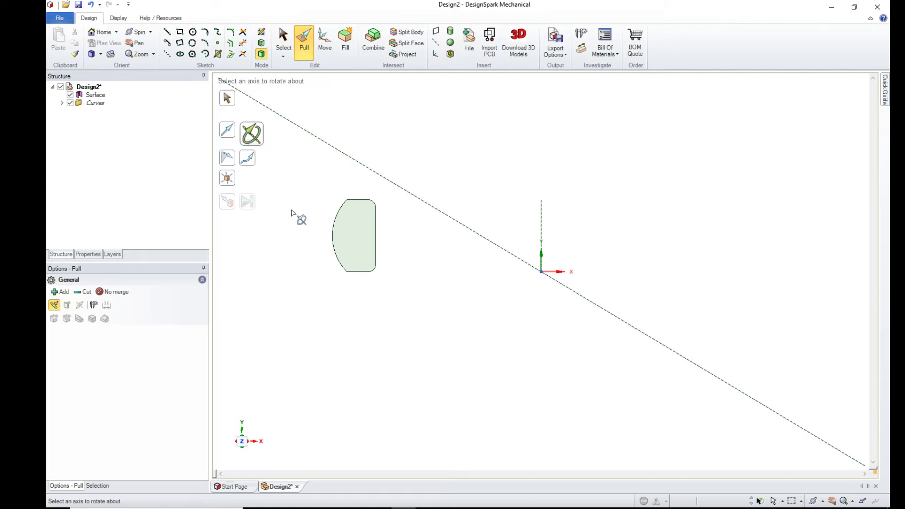
{"action": "left_click", "coordinate": [541, 221]}
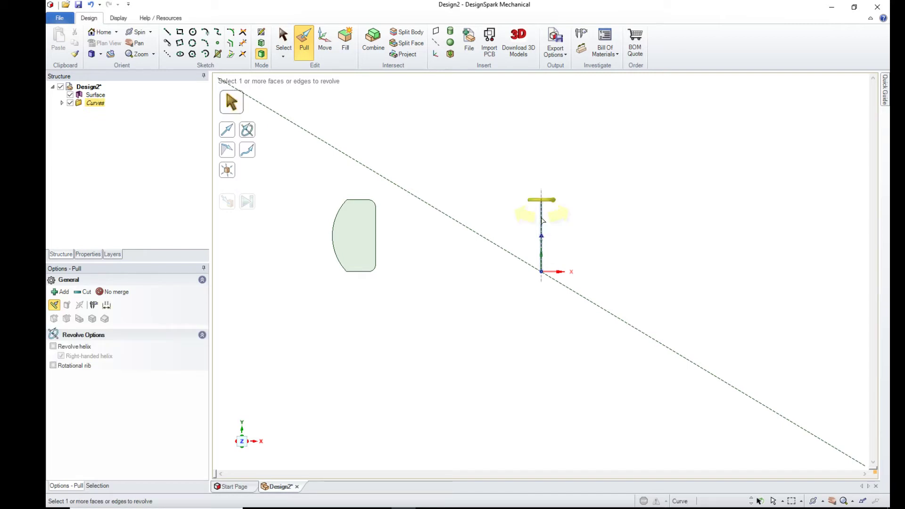
{"action": "left_click", "coordinate": [369, 231]}
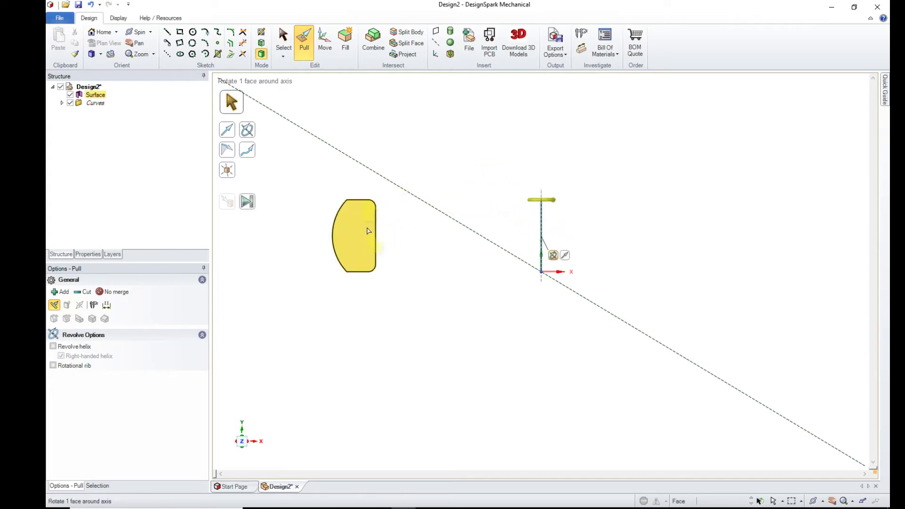
{"action": "left_click", "coordinate": [369, 230]}
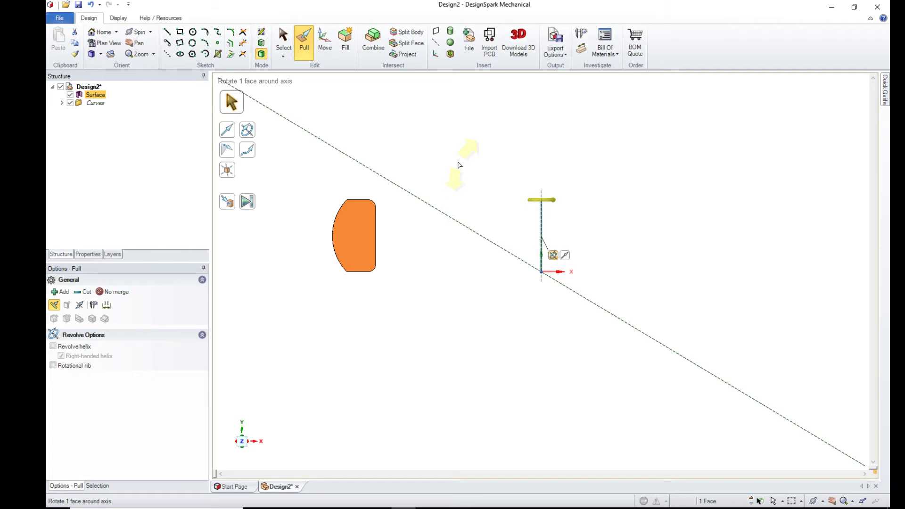
Tilt the view and revolve the D-shaped face a full 360° into a solid ring
{"action": "middle_click_drag", "start_coordinate": [457, 162], "coordinate": [461, 236]}
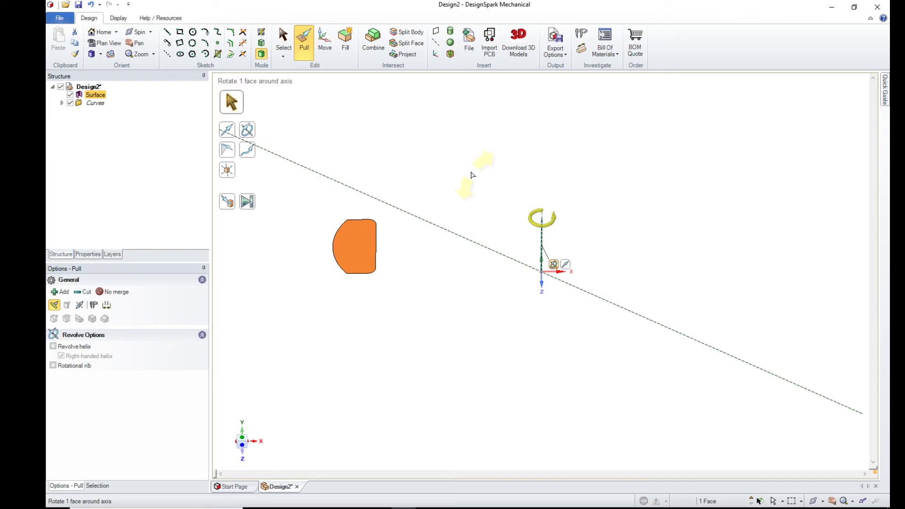
{"action": "left_click_drag", "start_coordinate": [471, 175], "coordinate": [462, 244]}
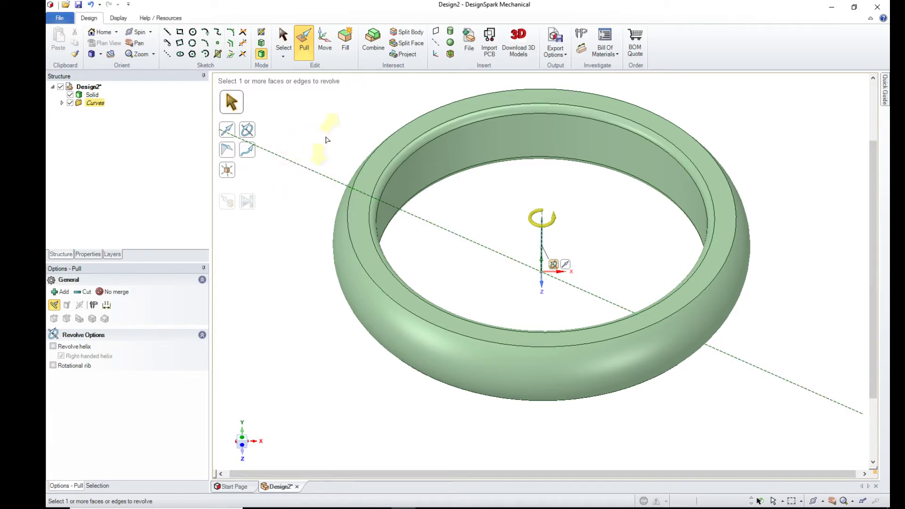
Delete the long diagonal construction line, leaving the solid ring on its own
{"action": "left_click", "coordinate": [289, 41]}
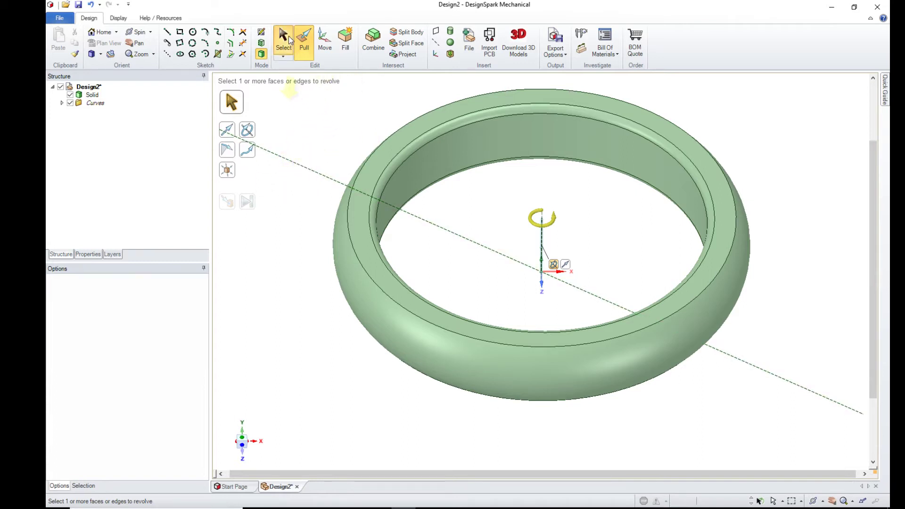
{"action": "left_click", "coordinate": [290, 163]}
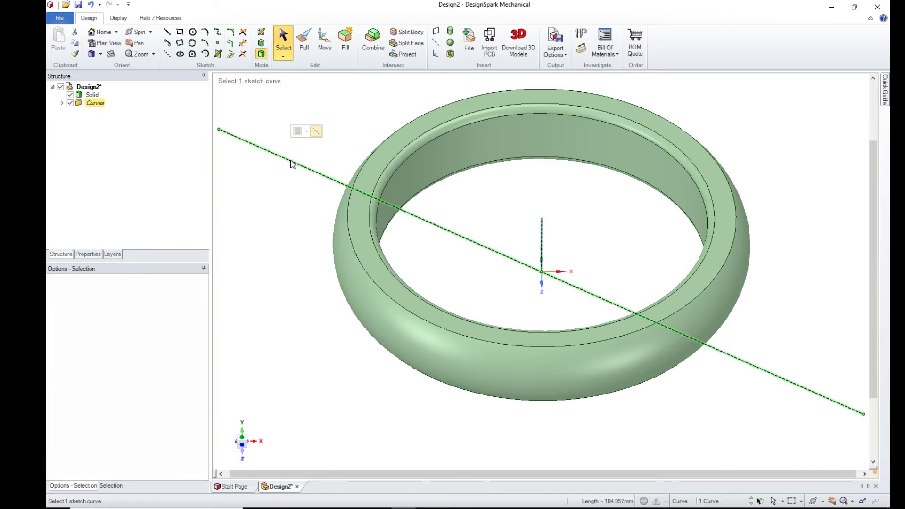
{"action": "key", "text": "Delete"}
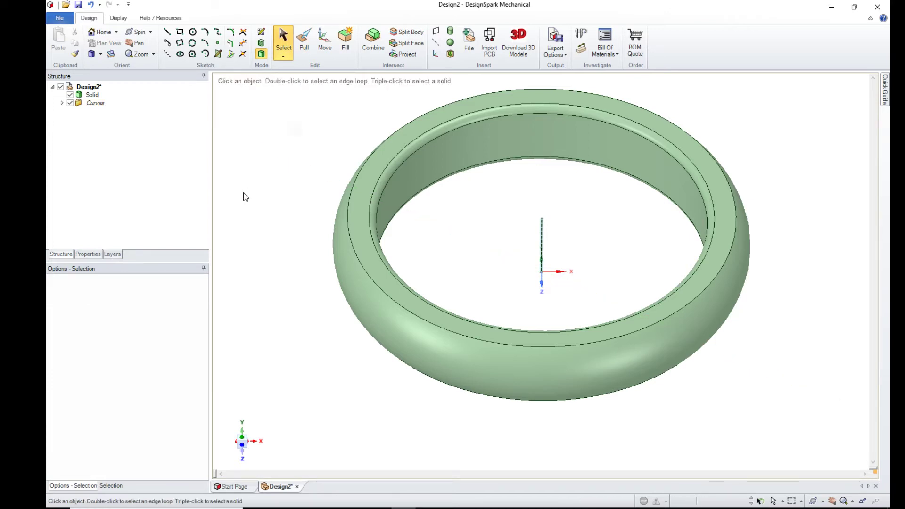
{"action": "mouse_move", "coordinate": [292, 130]}
Give the ring's Solid body the custom yellow-orange colour swatch
{"action": "left_click", "coordinate": [118, 20]}
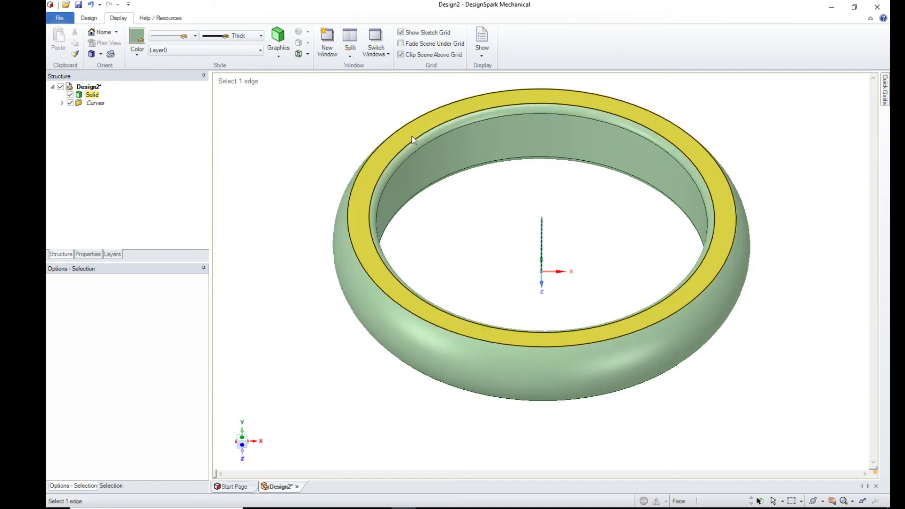
{"action": "left_click", "coordinate": [92, 95]}
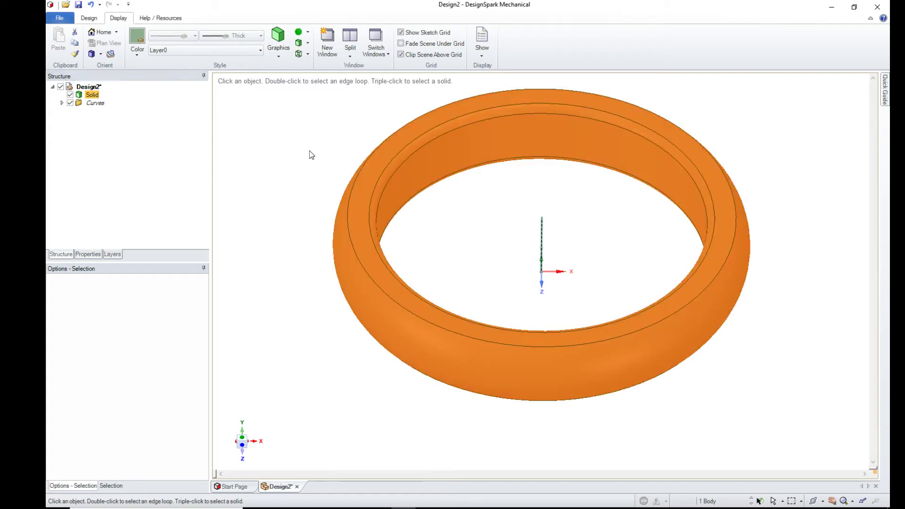
{"action": "left_click", "coordinate": [138, 39]}
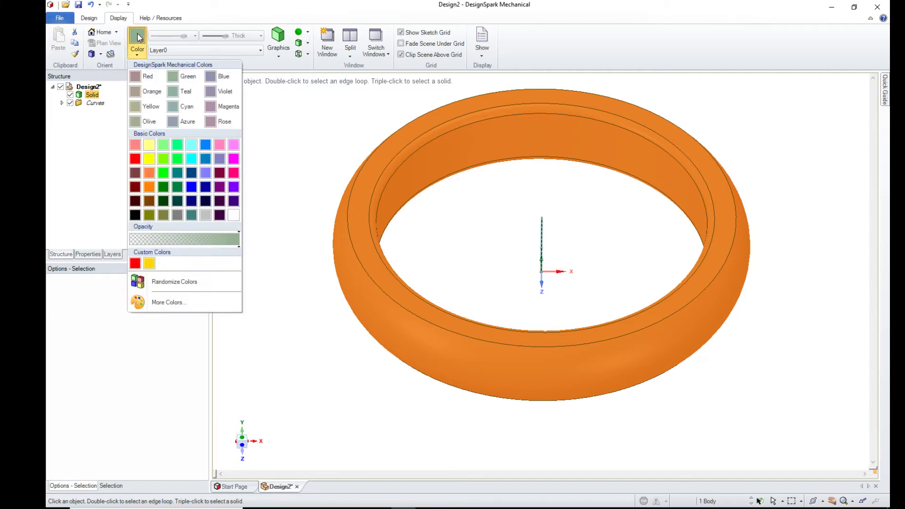
{"action": "left_click", "coordinate": [148, 264]}
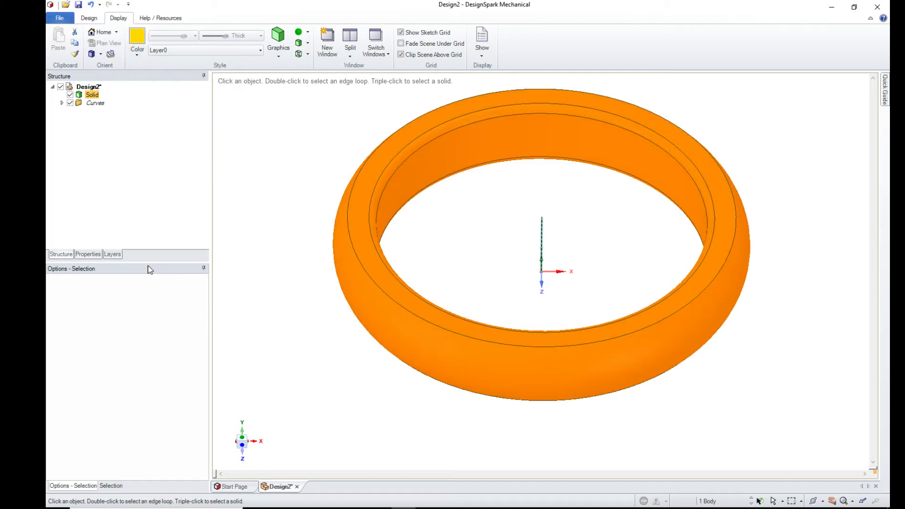
Apply the Metallic rendering style with a High Gloss finish, then view the ring at a trimetric angle
{"action": "left_click", "coordinate": [300, 35]}
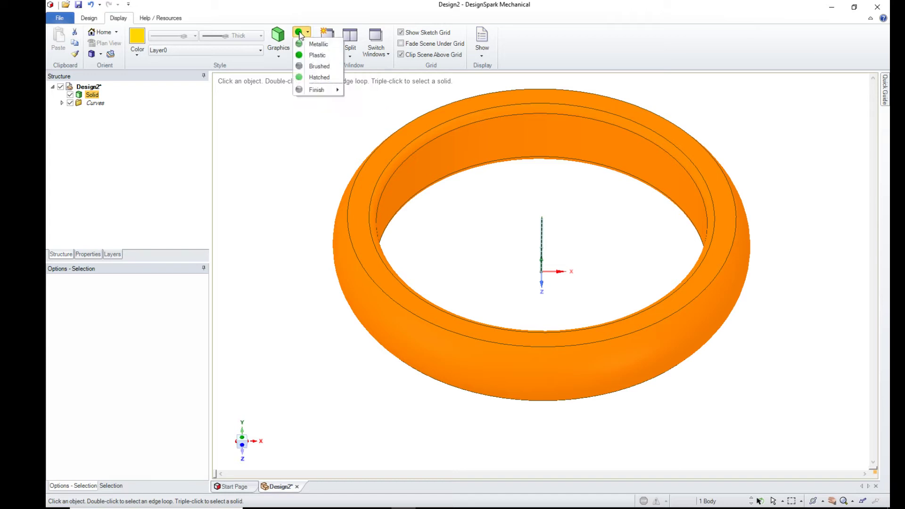
{"action": "left_click", "coordinate": [319, 45]}
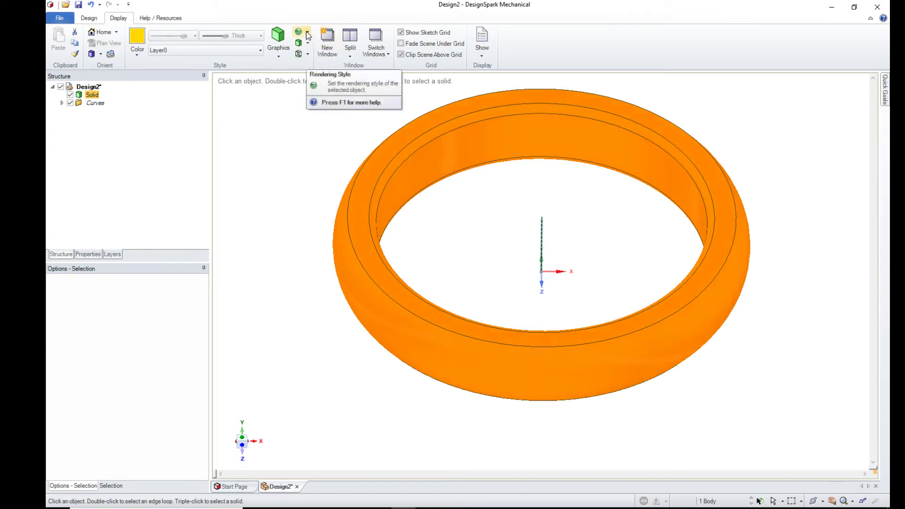
{"action": "left_click", "coordinate": [308, 35]}
{"action": "mouse_move", "coordinate": [312, 91]}
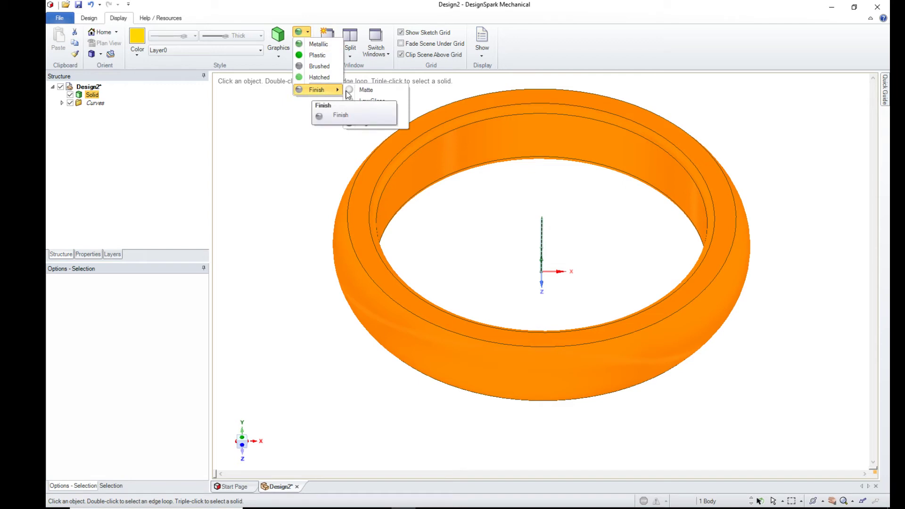
{"action": "left_click", "coordinate": [376, 122]}
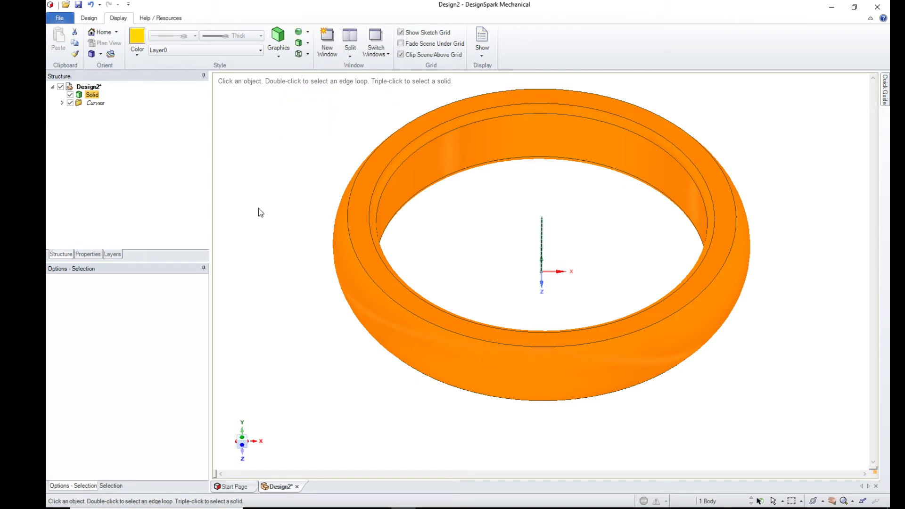
{"action": "left_click", "coordinate": [309, 321]}
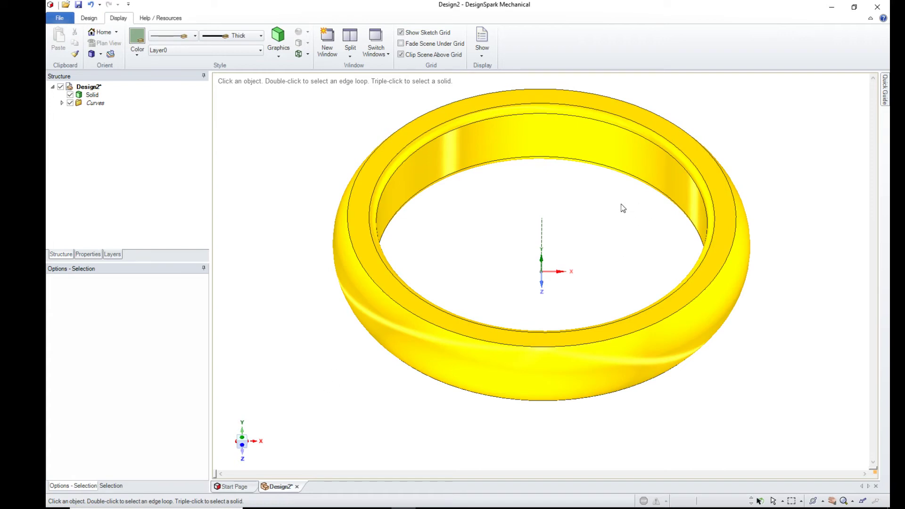
{"action": "key", "text": "h"}
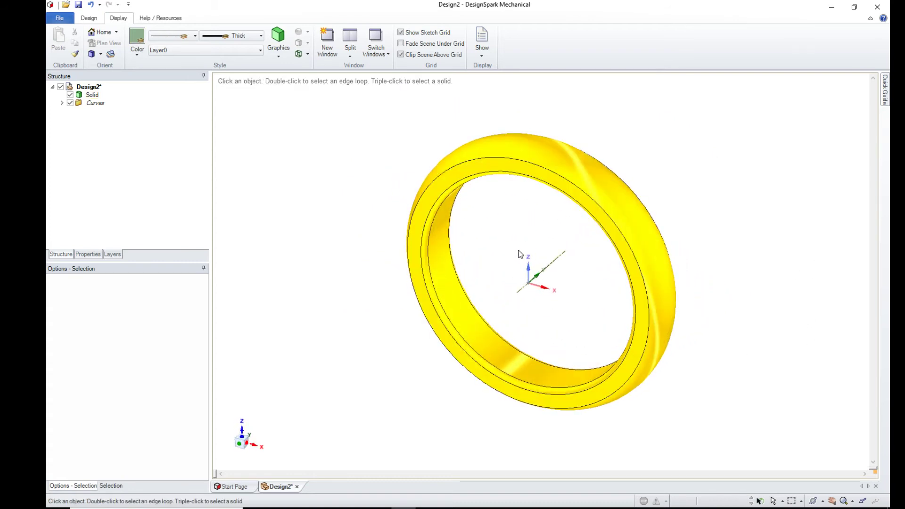
{"action": "mouse_move", "coordinate": [519, 254]}
{"action": "middle_mouse_down"}
{"action": "mouse_move", "coordinate": [530, 264]}
{"action": "mouse_move", "coordinate": [546, 227]}
{"action": "mouse_move", "coordinate": [528, 237]}
{"action": "mouse_move", "coordinate": [517, 228]}
{"action": "mouse_move", "coordinate": [514, 242]}
{"action": "middle_mouse_up"}
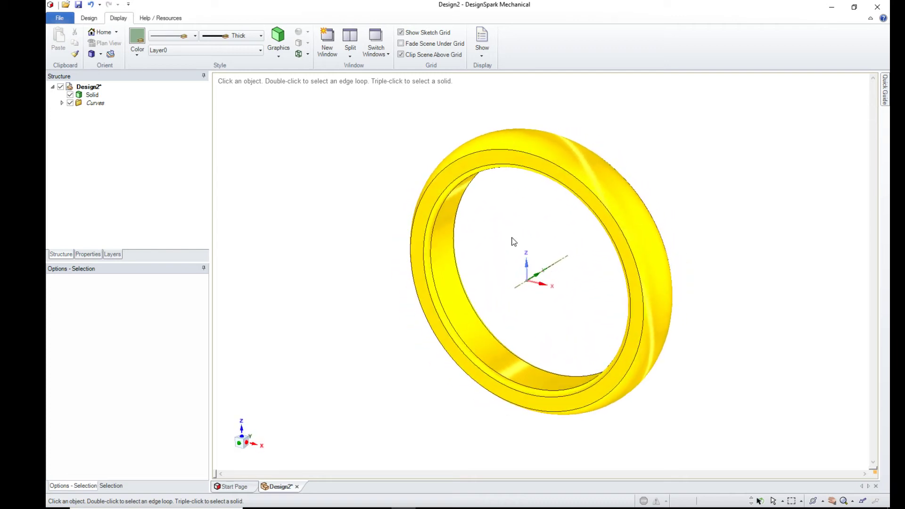
{"action": "left_click", "coordinate": [523, 155]}
{"action": "left_click", "coordinate": [522, 220]}
{"action": "mouse_move", "coordinate": [507, 207]}
{"action": "middle_mouse_down"}
{"action": "mouse_move", "coordinate": [579, 192]}
{"action": "mouse_move", "coordinate": [614, 266]}
{"action": "mouse_move", "coordinate": [529, 258]}
{"action": "mouse_move", "coordinate": [496, 218]}
{"action": "mouse_move", "coordinate": [499, 203]}
{"action": "middle_mouse_up"}
{"action": "mouse_move", "coordinate": [605, 280]}
{"action": "middle_mouse_down"}
{"action": "mouse_move", "coordinate": [632, 272]}
{"action": "mouse_move", "coordinate": [597, 284]}
{"action": "middle_mouse_up"}
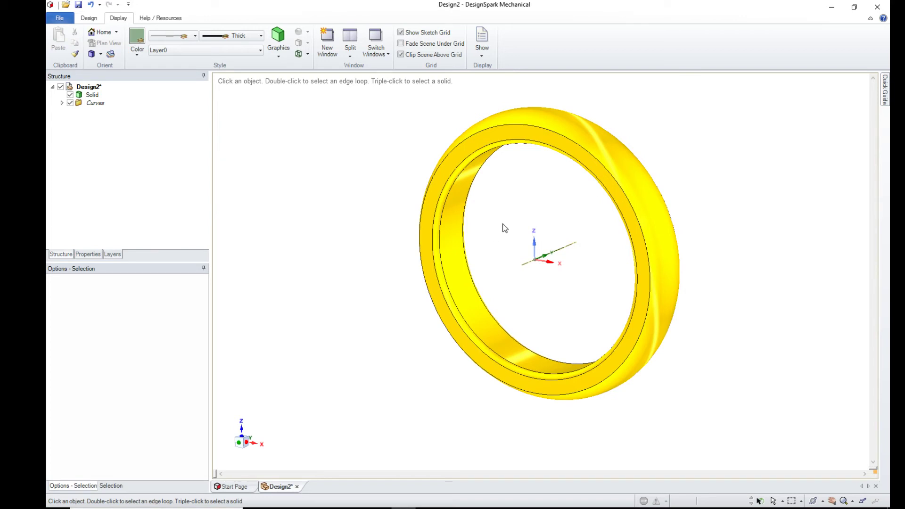
{"action": "left_click", "coordinate": [526, 136]}
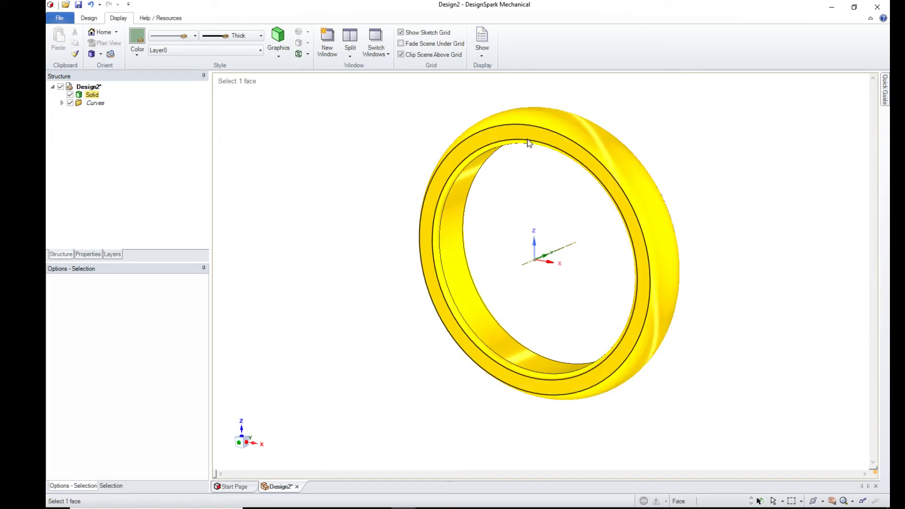
{"action": "left_click", "coordinate": [530, 187]}
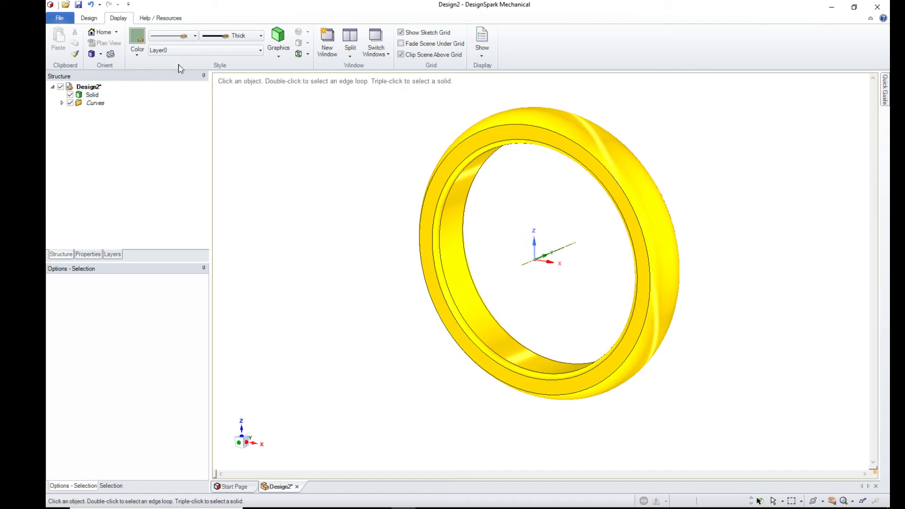
Create a new Design3 with File > New > Design and show its sketch grid in plan view
{"action": "left_click", "coordinate": [91, 21]}
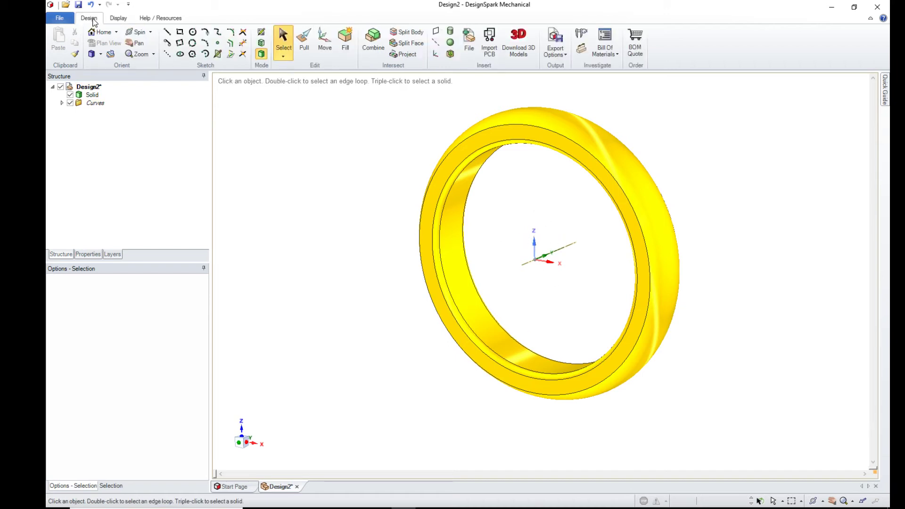
{"action": "left_click", "coordinate": [66, 20]}
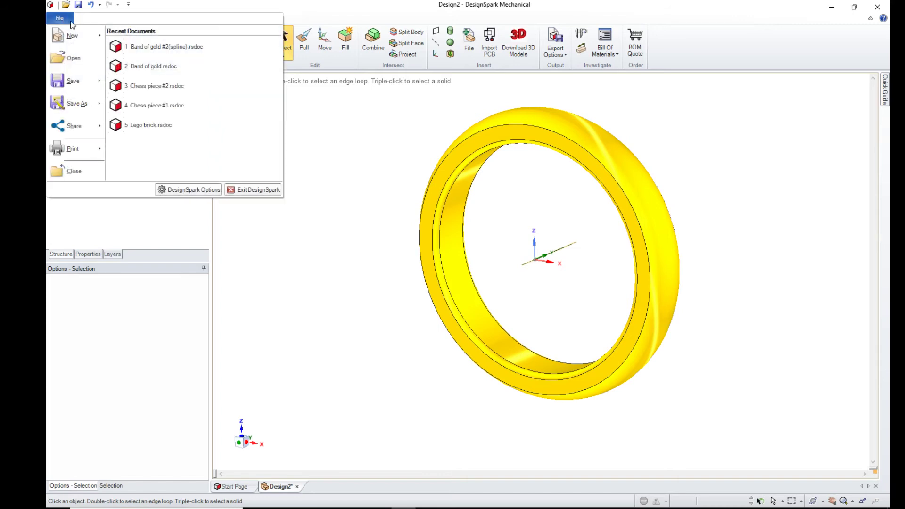
{"action": "mouse_move", "coordinate": [76, 36]}
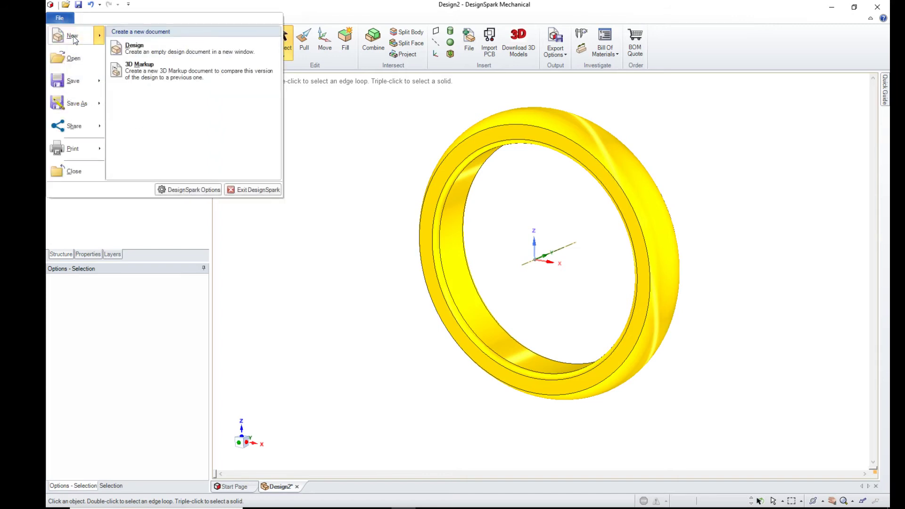
{"action": "left_click", "coordinate": [148, 49]}
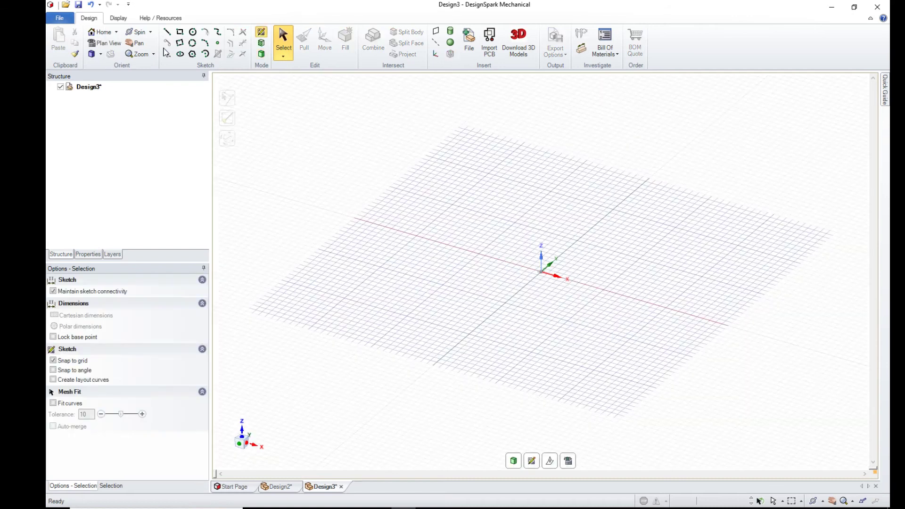
{"action": "key", "text": "v"}
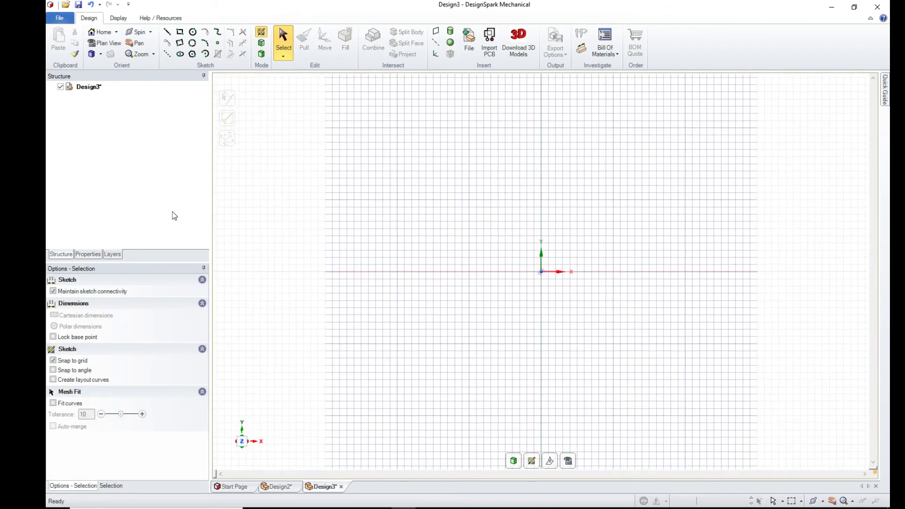
Draw a long diagonal line, about 103.586 mm at 30.8°, across the grid from top-left to bottom-right
{"action": "left_click", "coordinate": [169, 55]}
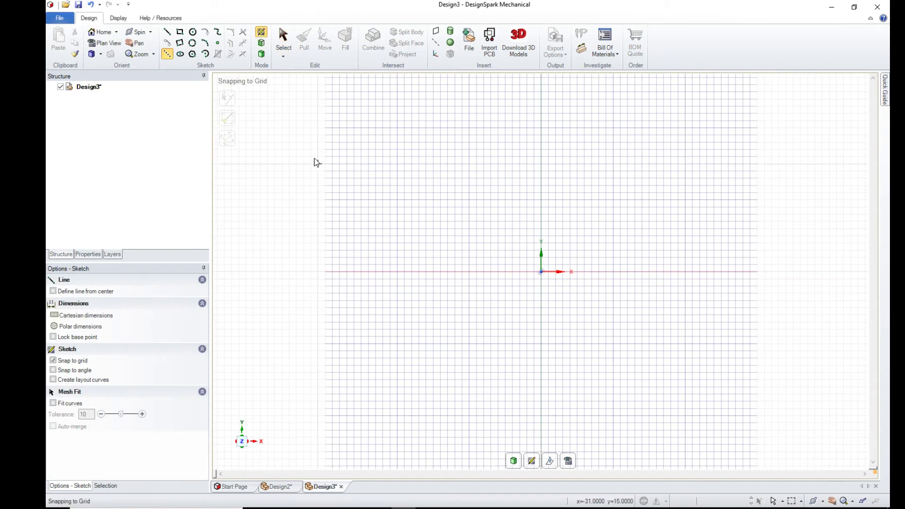
{"action": "left_click", "coordinate": [220, 82]}
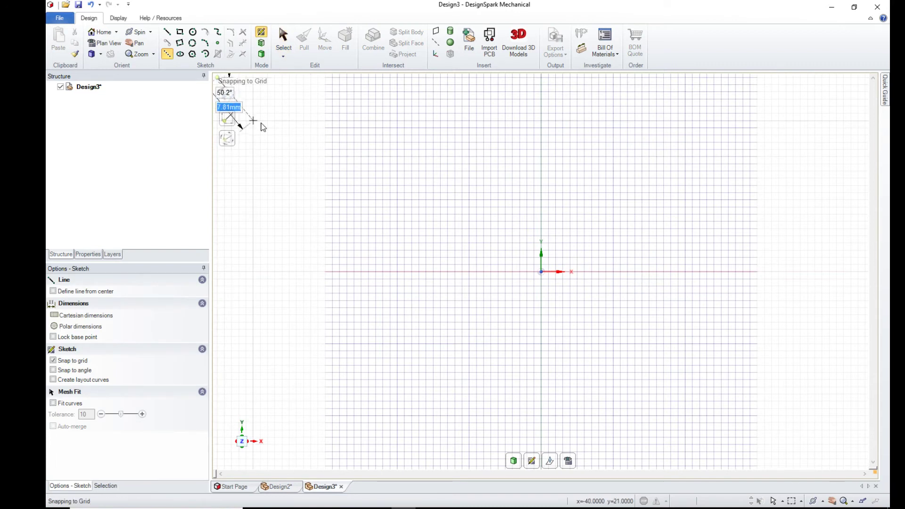
{"action": "left_click", "coordinate": [851, 455]}
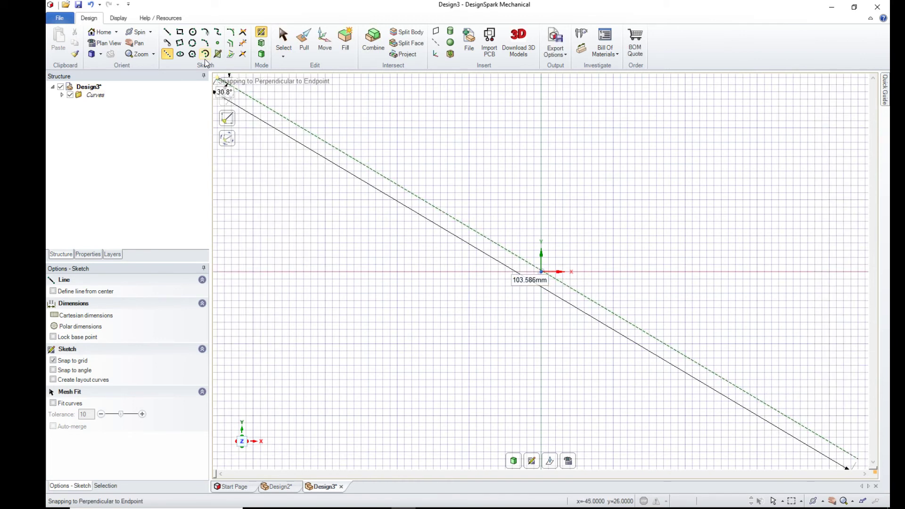
Trace a bean-shaped spline through eight points left of the origin and close it at its start
{"action": "left_click", "coordinate": [217, 34]}
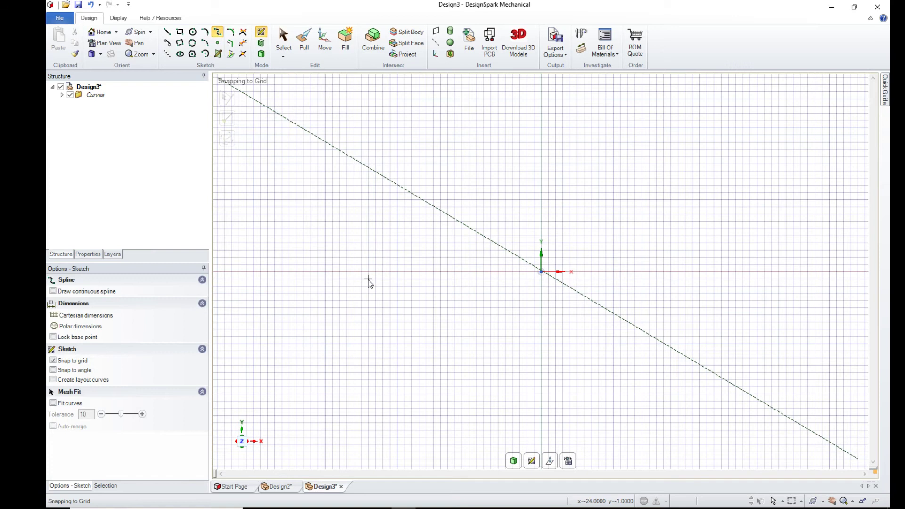
{"action": "left_click", "coordinate": [325, 236]}
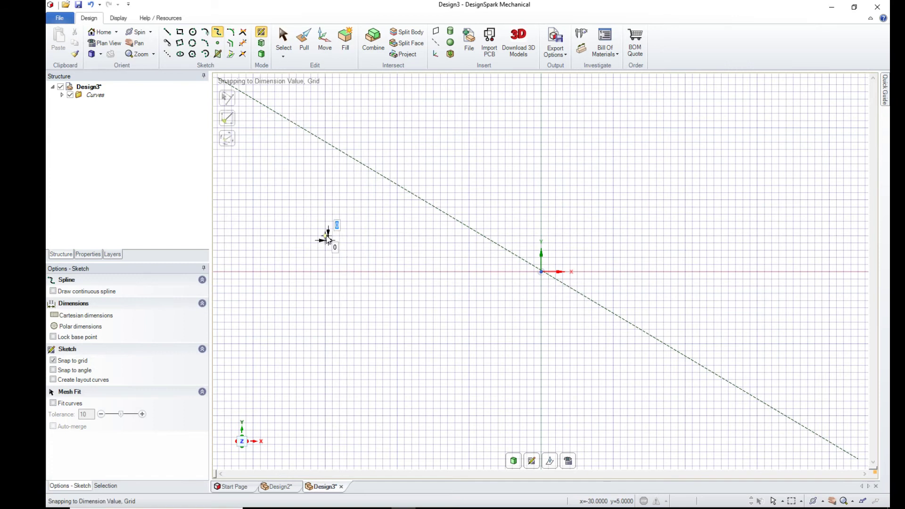
{"action": "left_click", "coordinate": [347, 200]}
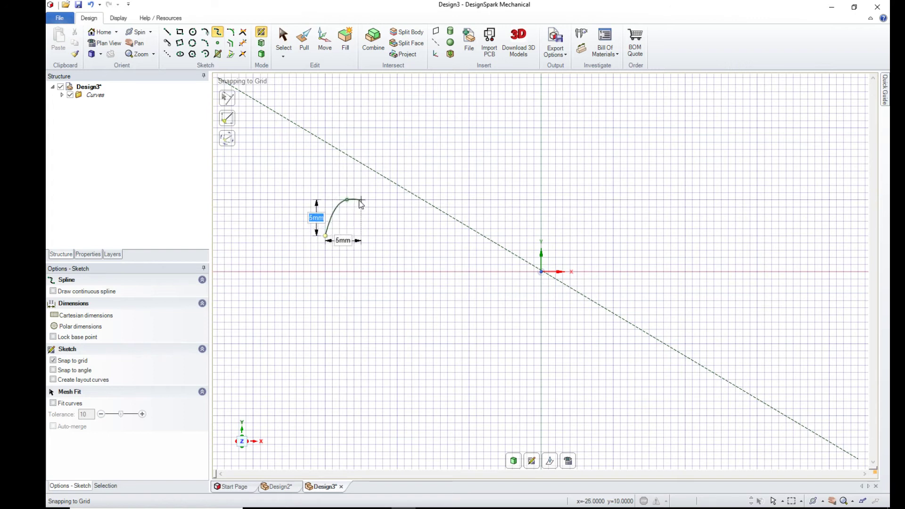
{"action": "left_click", "coordinate": [360, 200]}
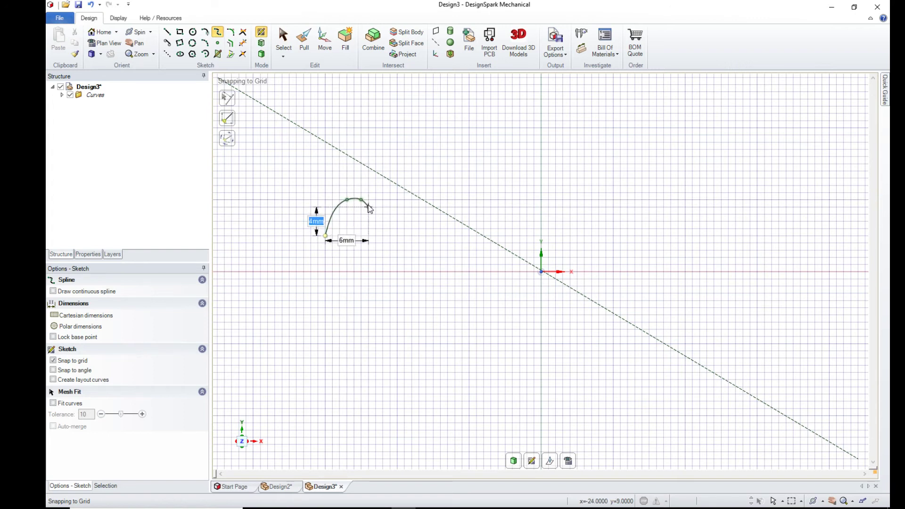
{"action": "left_click", "coordinate": [368, 208]}
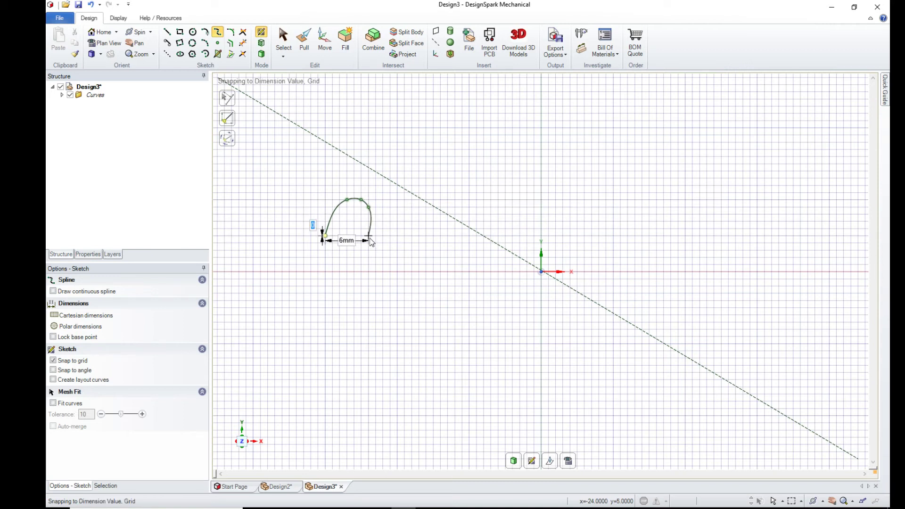
{"action": "left_click", "coordinate": [369, 237]}
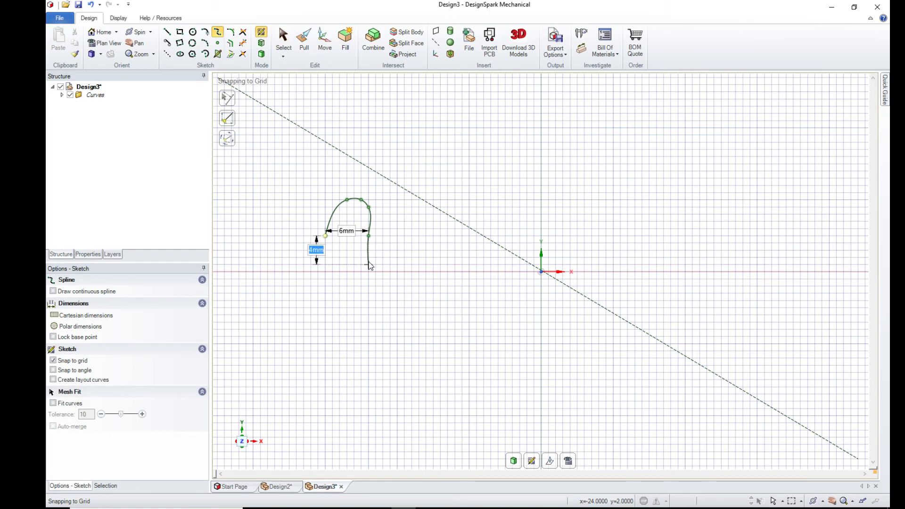
{"action": "left_click", "coordinate": [368, 265]}
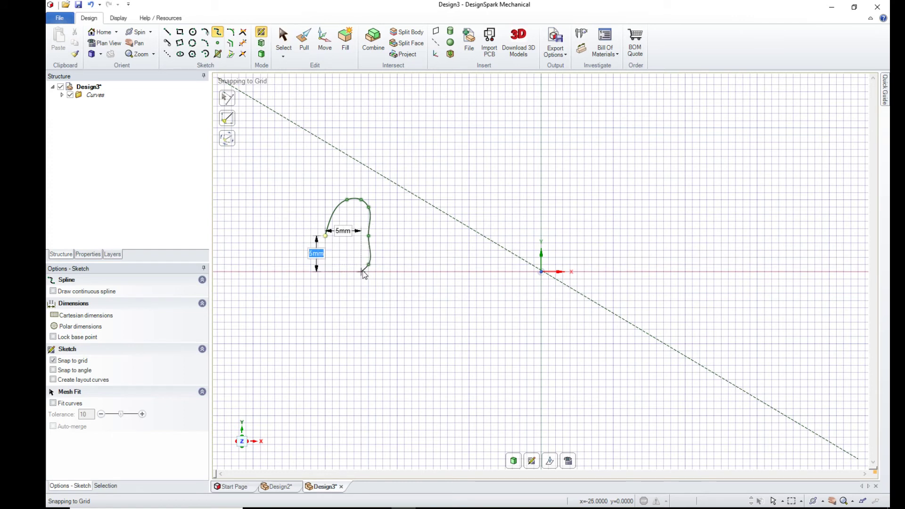
{"action": "left_click", "coordinate": [362, 272]}
{"action": "left_click", "coordinate": [347, 272]}
{"action": "left_click", "coordinate": [327, 237]}
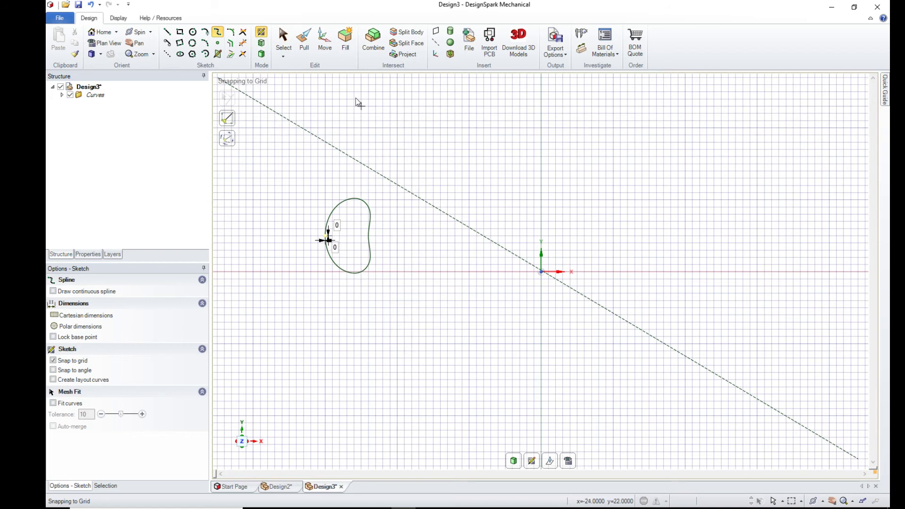
Move the spline's right-side vertex about 0.56 mm right to flatten that side
{"action": "left_click", "coordinate": [325, 42]}
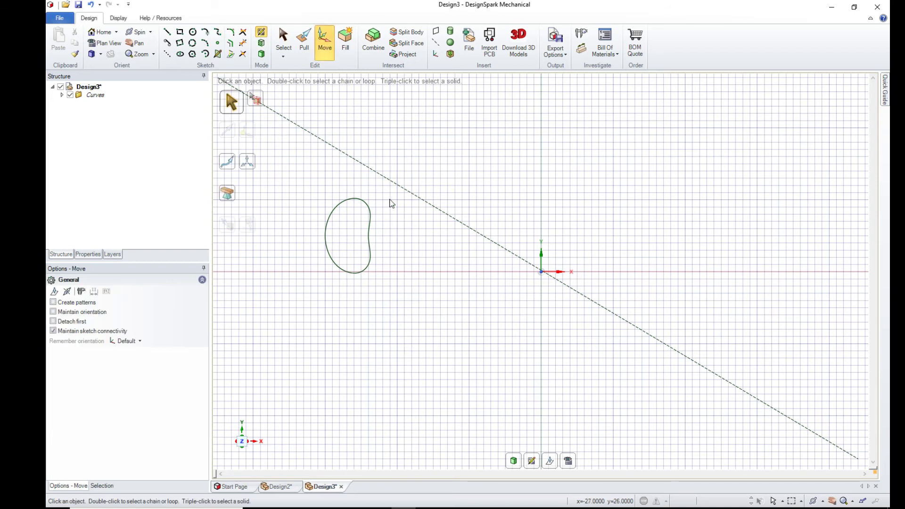
{"action": "left_click", "coordinate": [368, 236]}
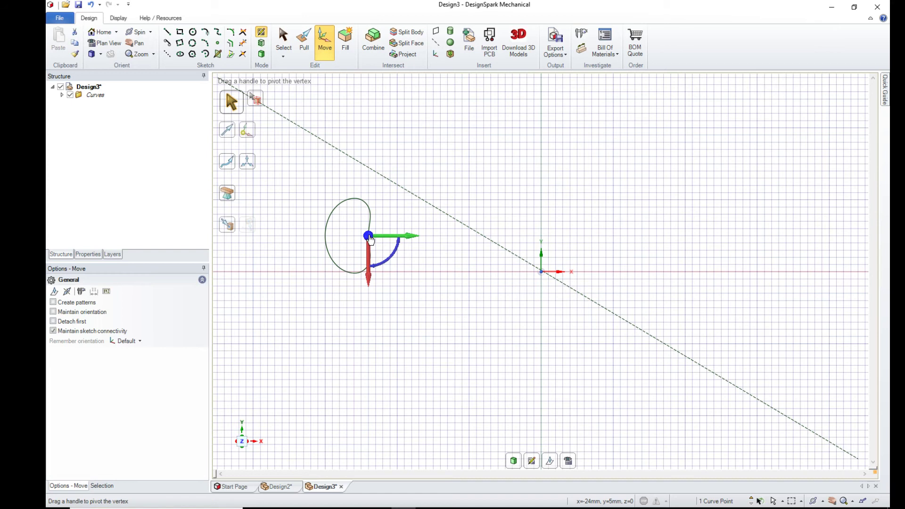
{"action": "scroll", "coordinate": [347, 226], "scroll_direction": "up", "scroll_amount": 1}
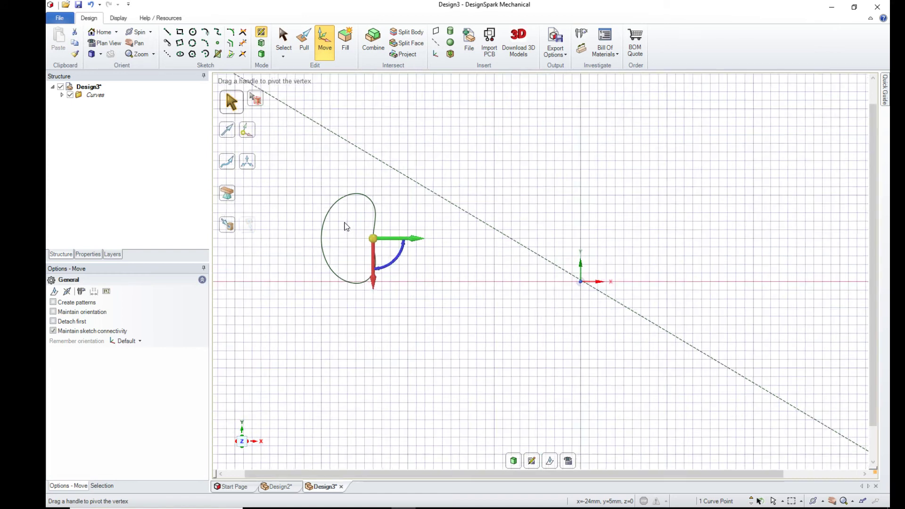
{"action": "scroll", "coordinate": [346, 227], "scroll_direction": "up", "scroll_amount": 4}
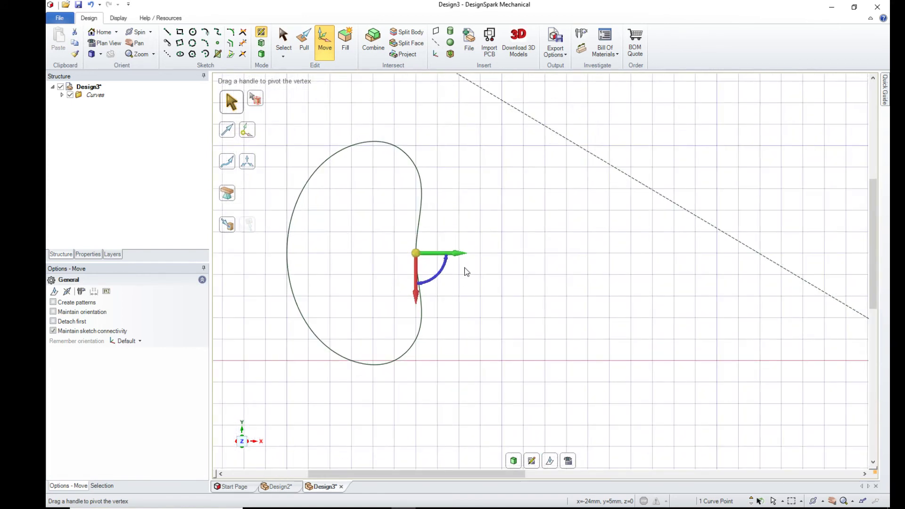
{"action": "left_click_drag", "start_coordinate": [459, 254], "coordinate": [472, 255]}
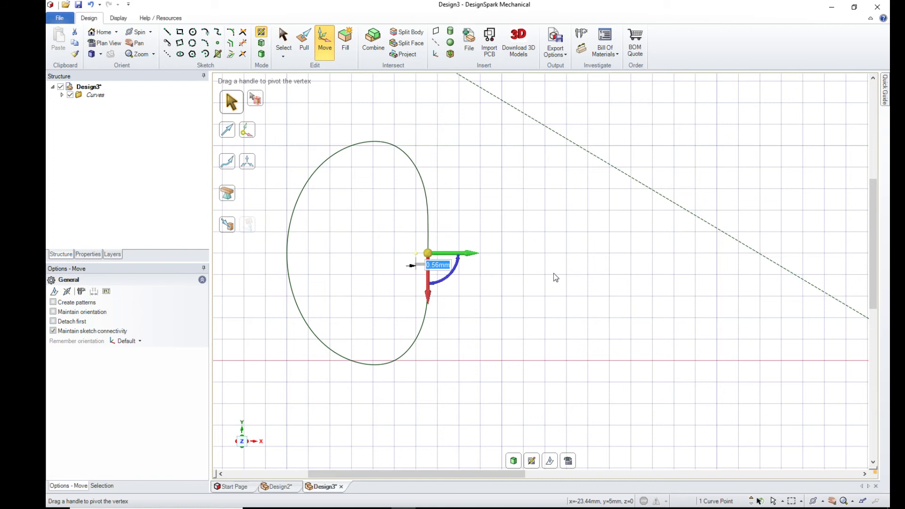
{"action": "scroll", "coordinate": [553, 273], "scroll_direction": "down", "scroll_amount": 10}
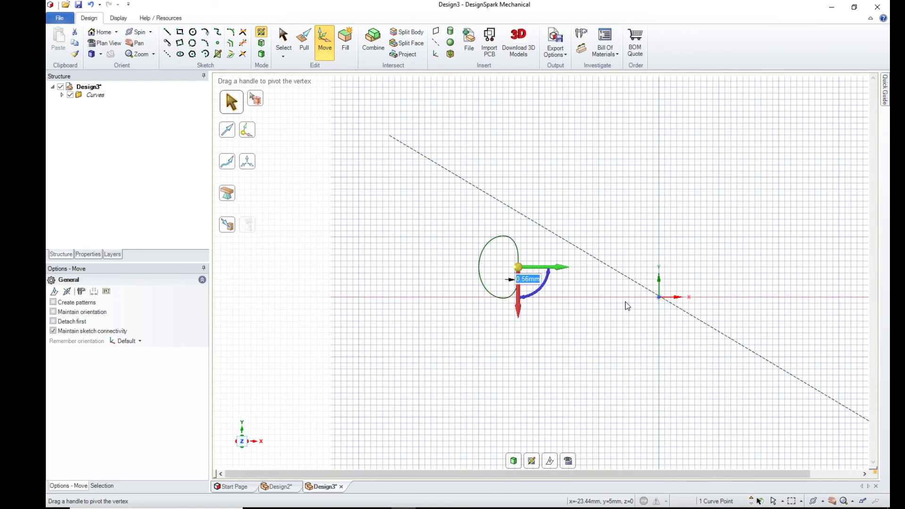
Draw a 9.798 mm vertical line on the Y axis from just above the origin down to it
{"action": "left_click", "coordinate": [170, 58]}
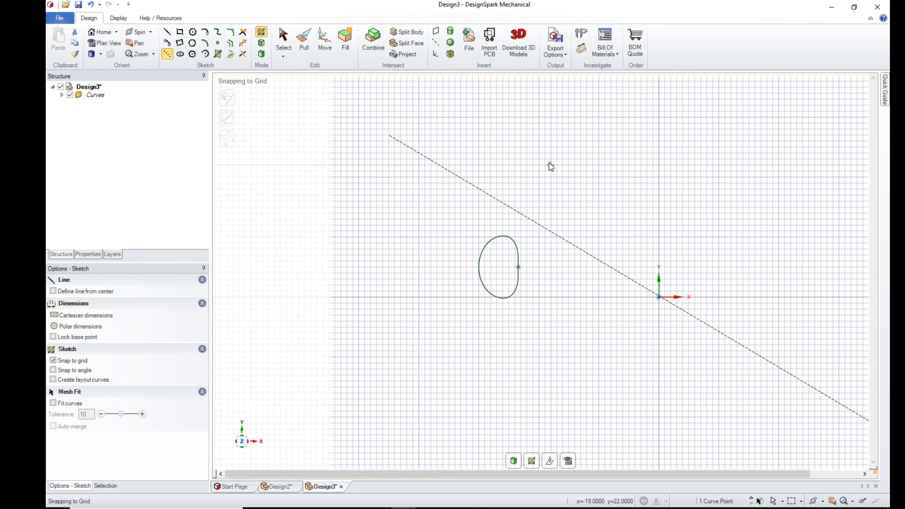
{"action": "left_click", "coordinate": [659, 237]}
{"action": "left_click", "coordinate": [659, 296]}
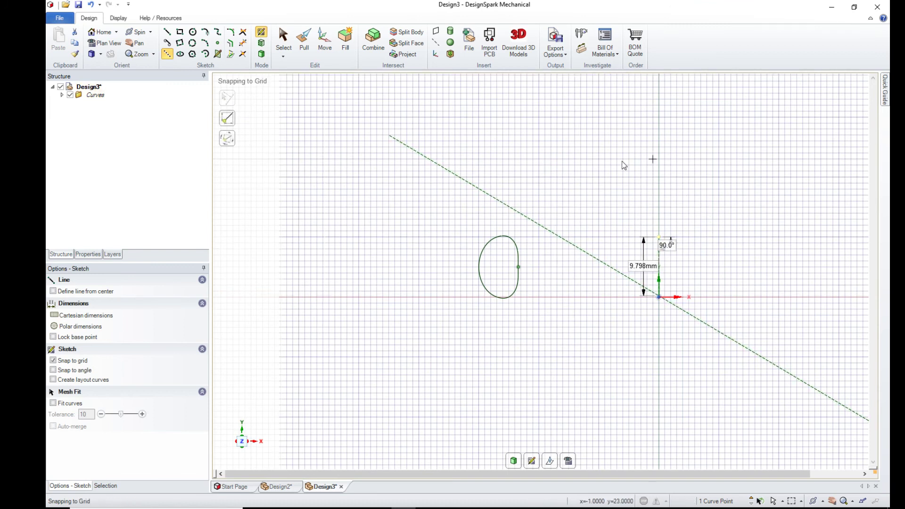
Revolve the bean-shaped profile face a full turn around the vertical line into a solid ring
{"action": "left_click", "coordinate": [304, 48]}
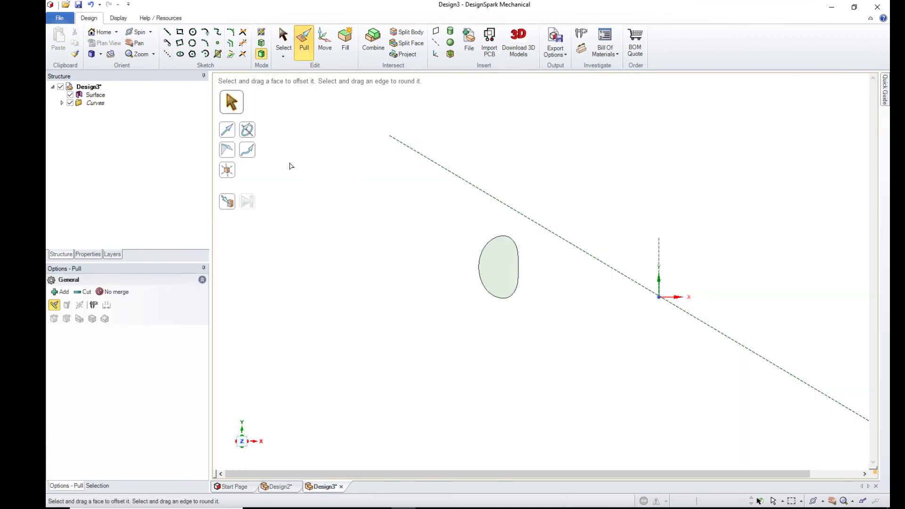
{"action": "left_click", "coordinate": [247, 130]}
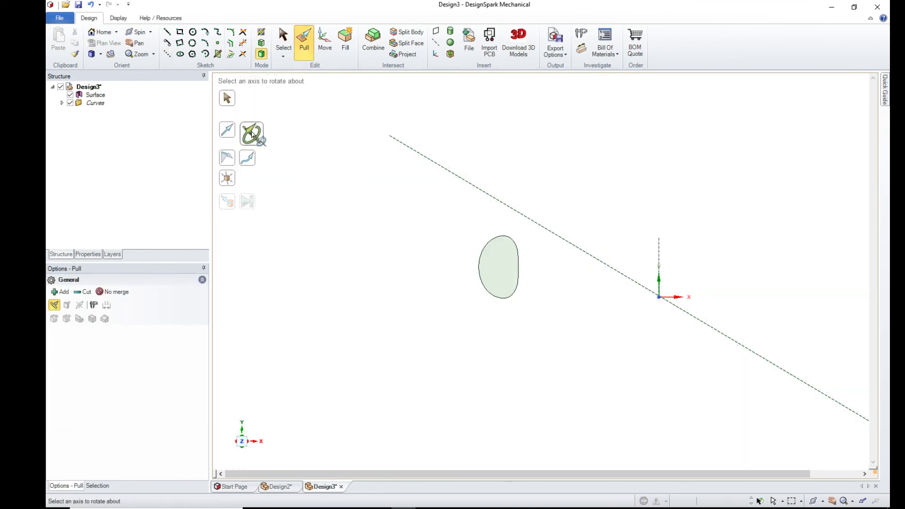
{"action": "left_click", "coordinate": [659, 258]}
{"action": "left_click", "coordinate": [505, 268]}
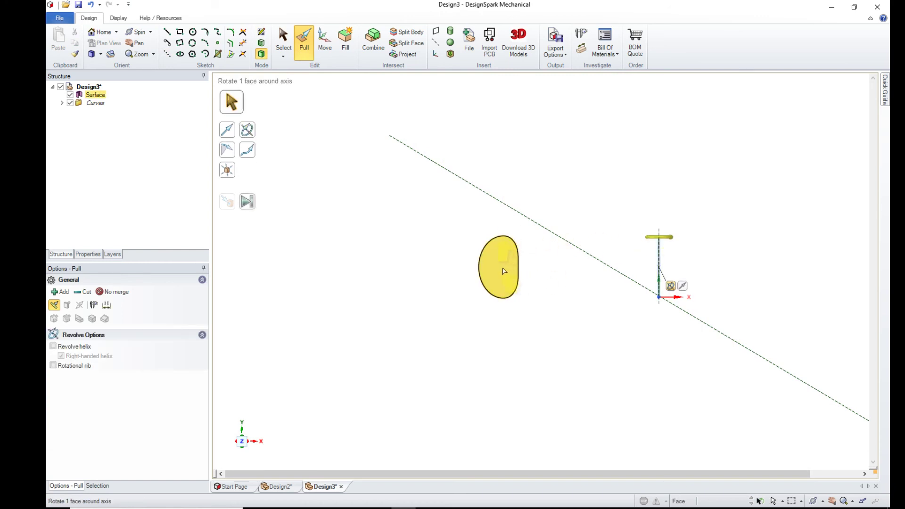
{"action": "left_click", "coordinate": [504, 270]}
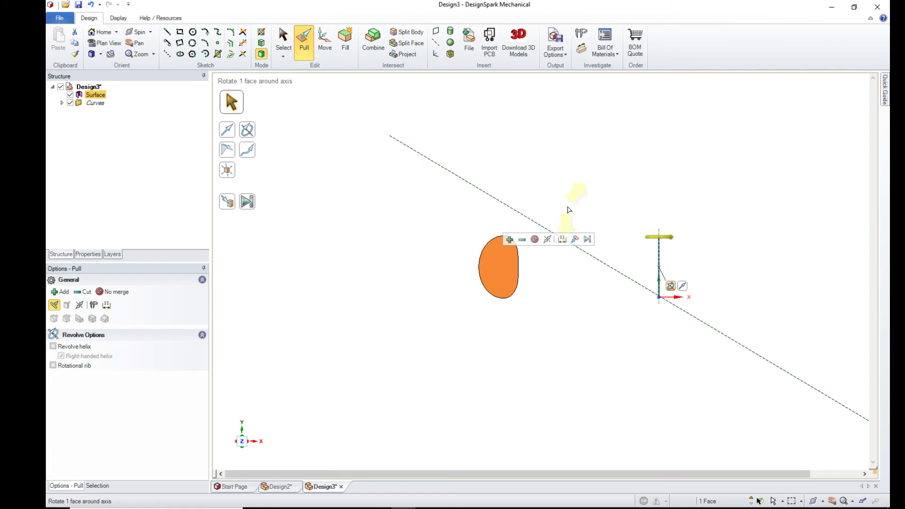
{"action": "middle_click_drag", "start_coordinate": [568, 208], "coordinate": [567, 265]}
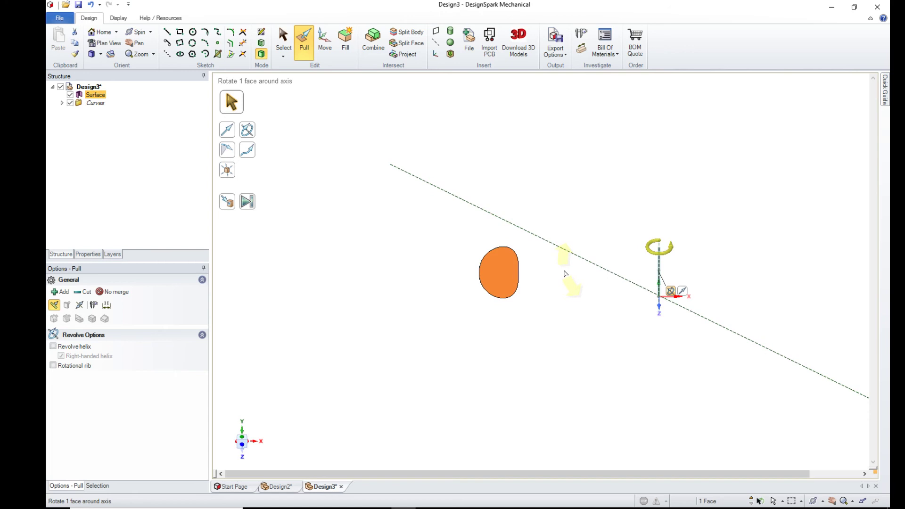
{"action": "left_click_drag", "start_coordinate": [565, 273], "coordinate": [584, 293]}
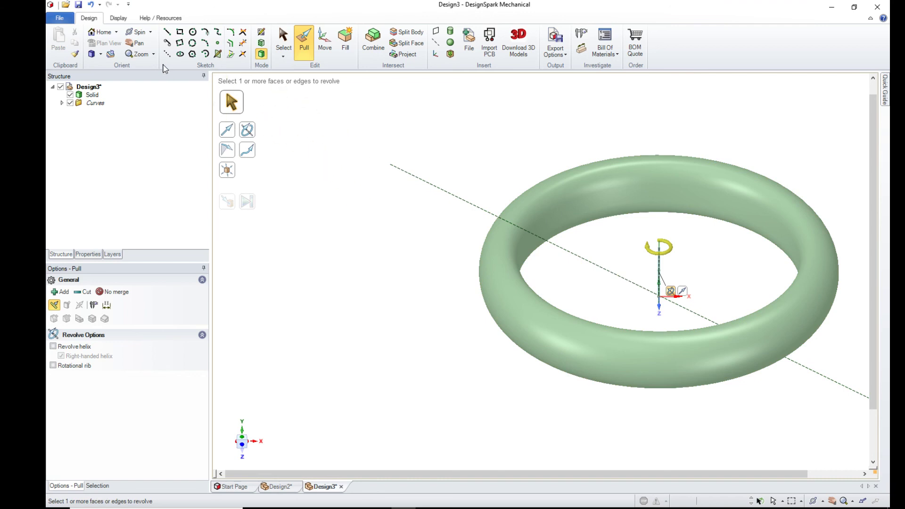
Give the ring solid a yellow colour, Metallic style and High Gloss finish, then return to Home view
{"action": "left_click", "coordinate": [119, 19]}
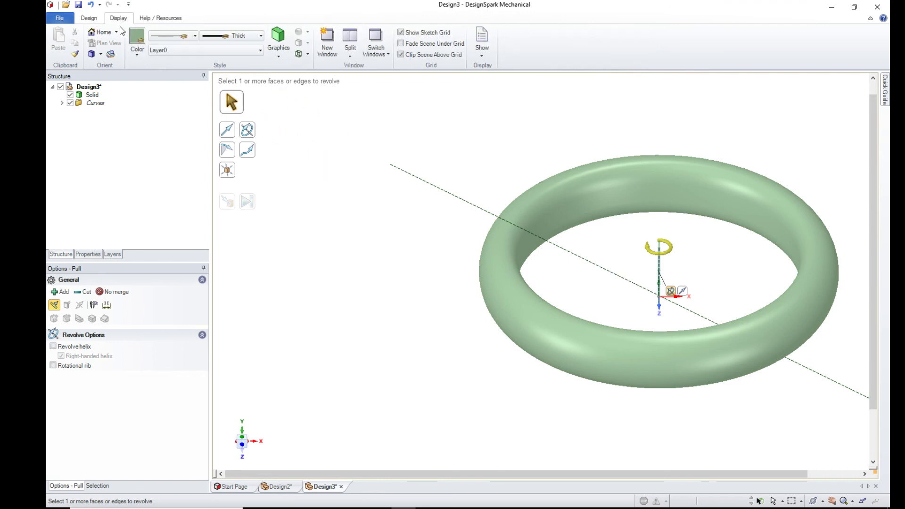
{"action": "left_click", "coordinate": [92, 95]}
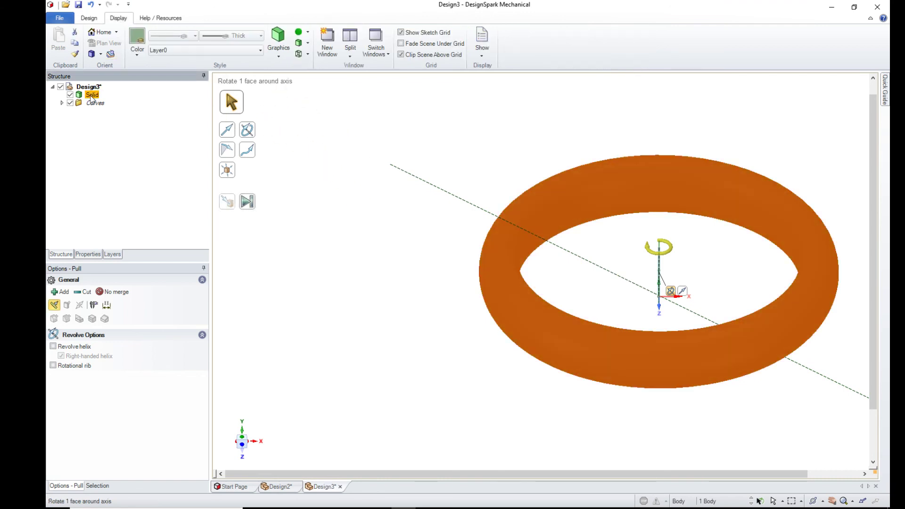
{"action": "left_click", "coordinate": [138, 40]}
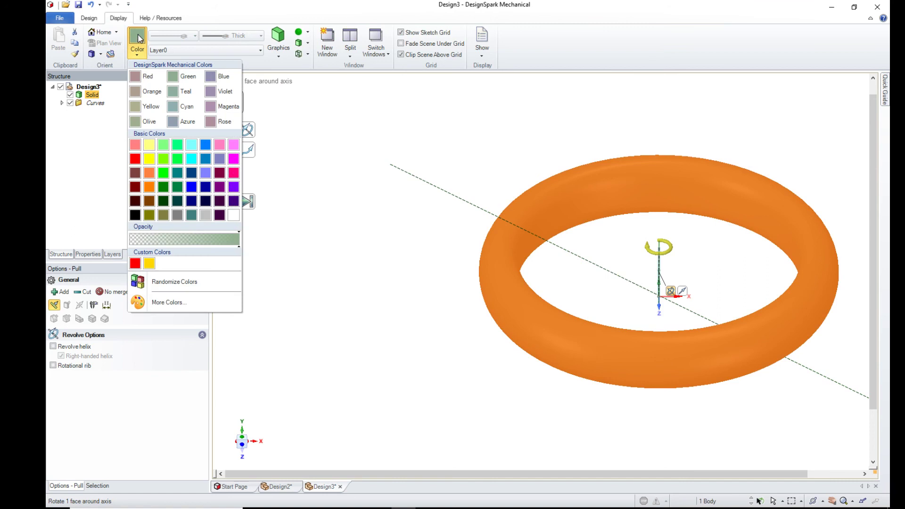
{"action": "left_click", "coordinate": [149, 263]}
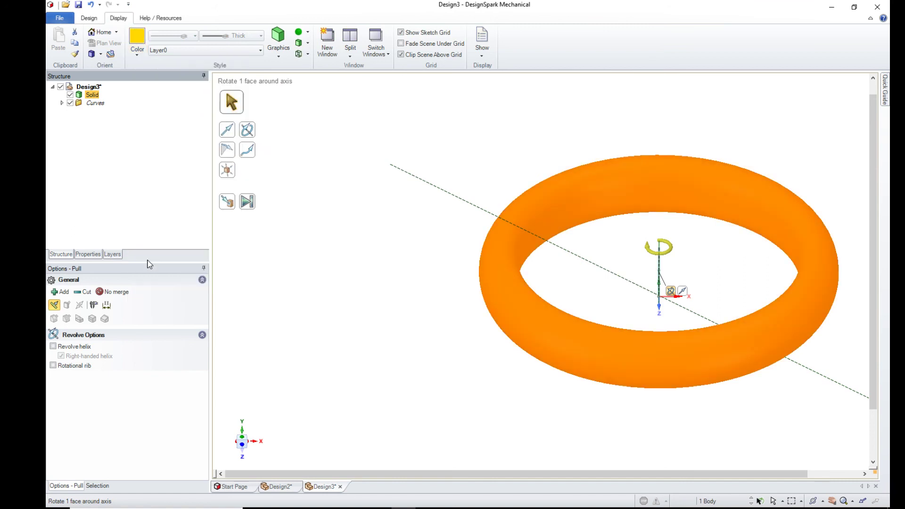
{"action": "left_click", "coordinate": [309, 36]}
{"action": "left_click", "coordinate": [315, 47]}
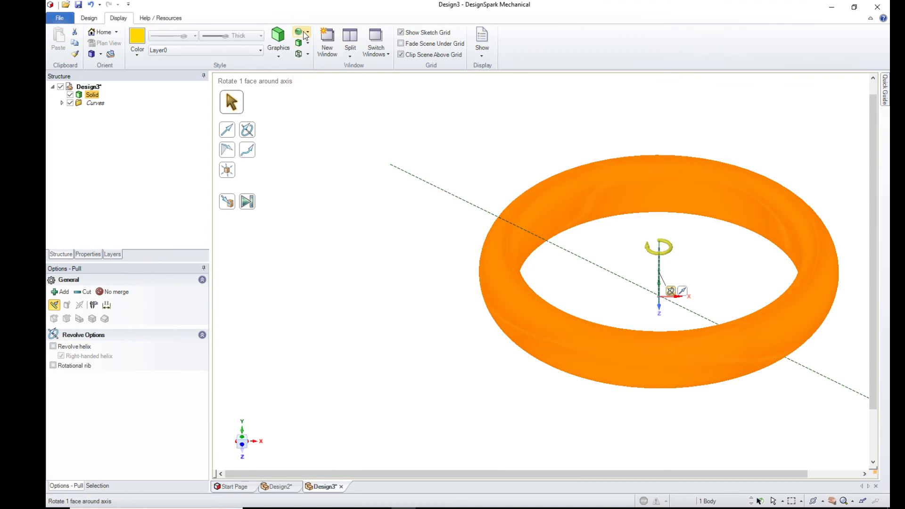
{"action": "mouse_move", "coordinate": [318, 89]}
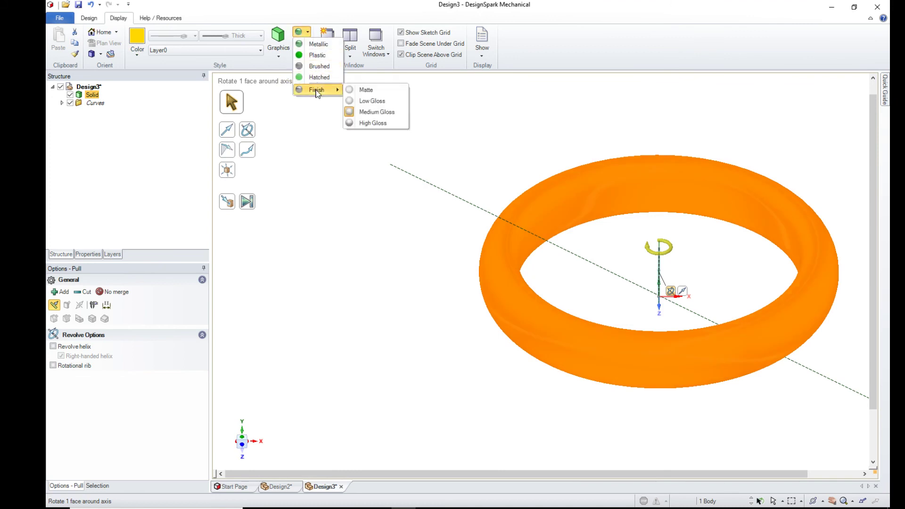
{"action": "left_click", "coordinate": [369, 125]}
{"action": "left_click", "coordinate": [402, 385]}
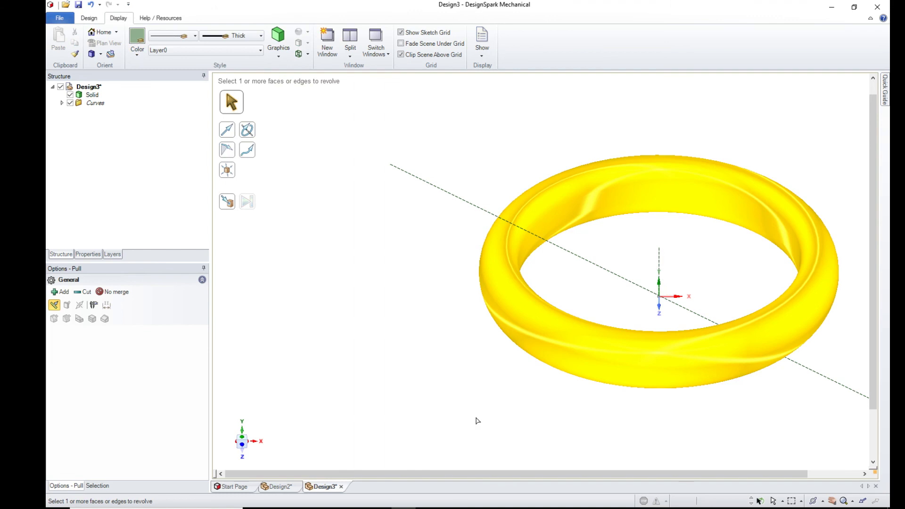
{"action": "key", "text": "h"}
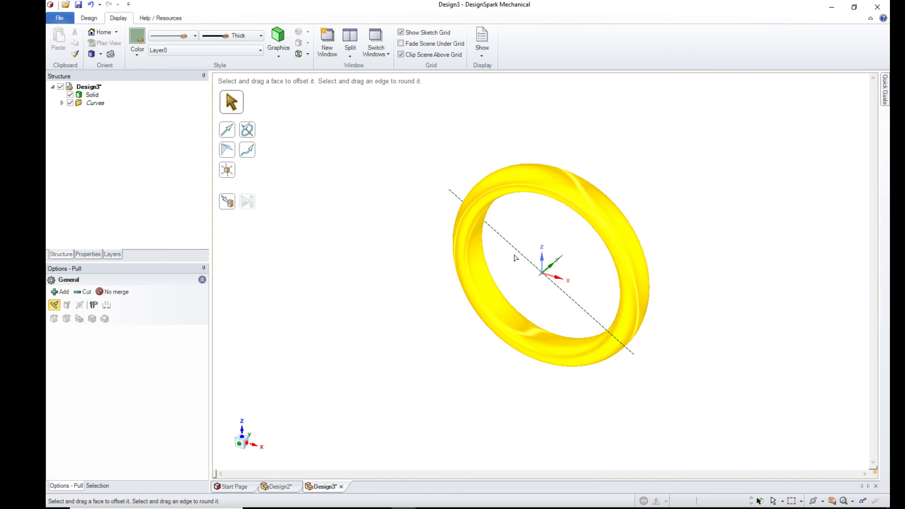
Delete the dashed diagonal construction line, then zoom to fit and orbit the ring toward the front
{"action": "left_click", "coordinate": [89, 18]}
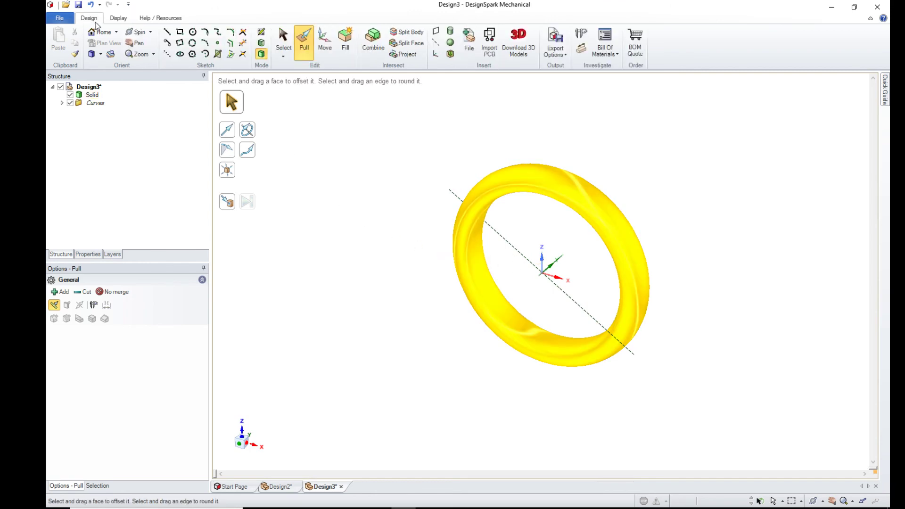
{"action": "left_click", "coordinate": [283, 42]}
{"action": "left_click", "coordinate": [451, 194]}
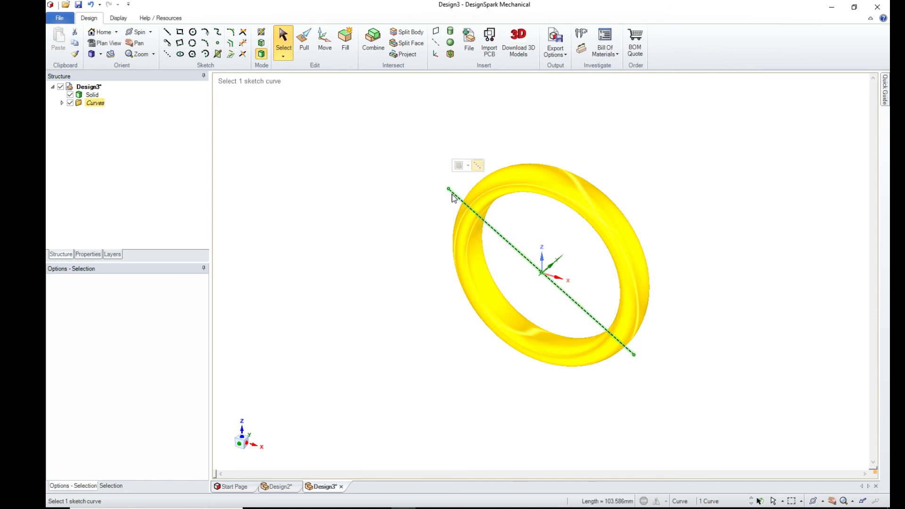
{"action": "key", "text": "Delete"}
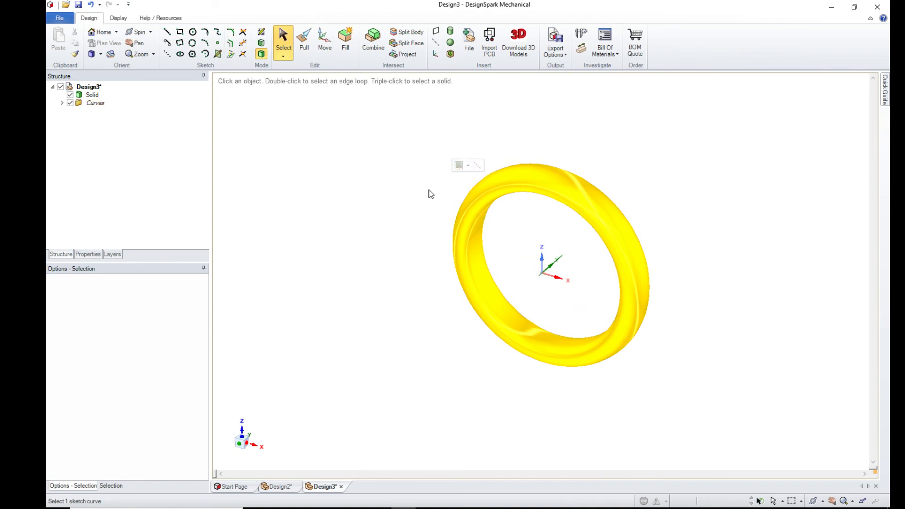
{"action": "key", "text": "z"}
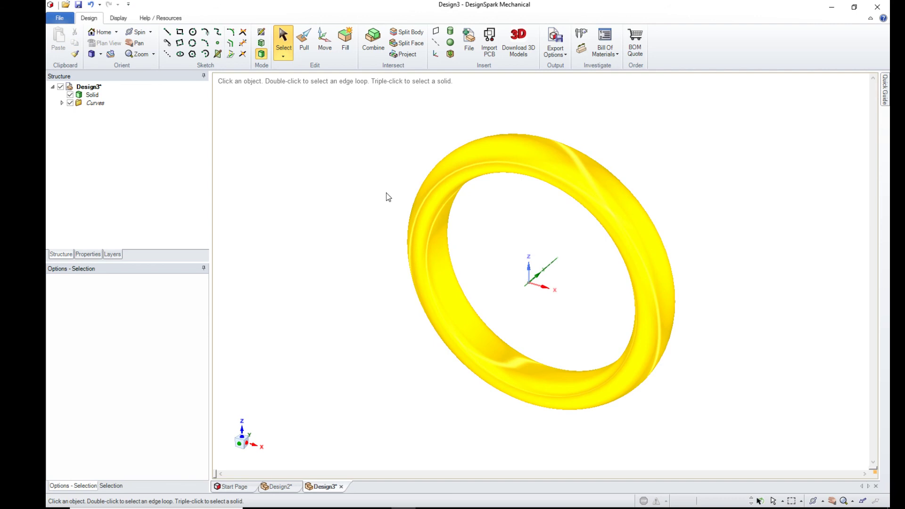
{"action": "middle_click_drag", "start_coordinate": [582, 292], "coordinate": [549, 255]}
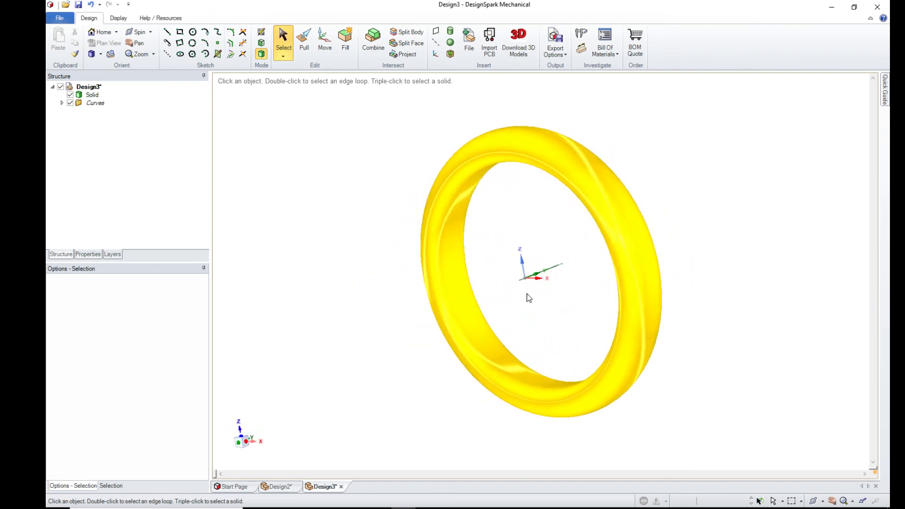